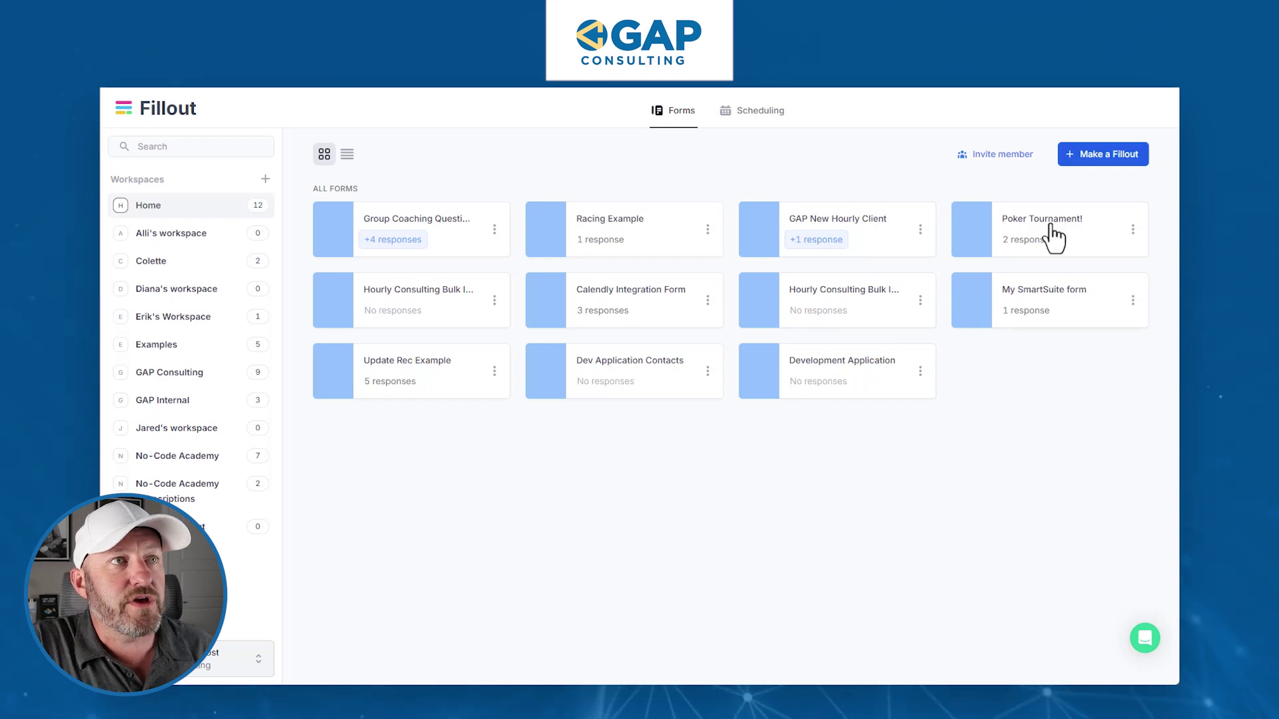
- Create a blank Fillout form in the Formal gray theme named 'Signature Collection'
{"action": "left_click", "coordinate": [1082, 158]}
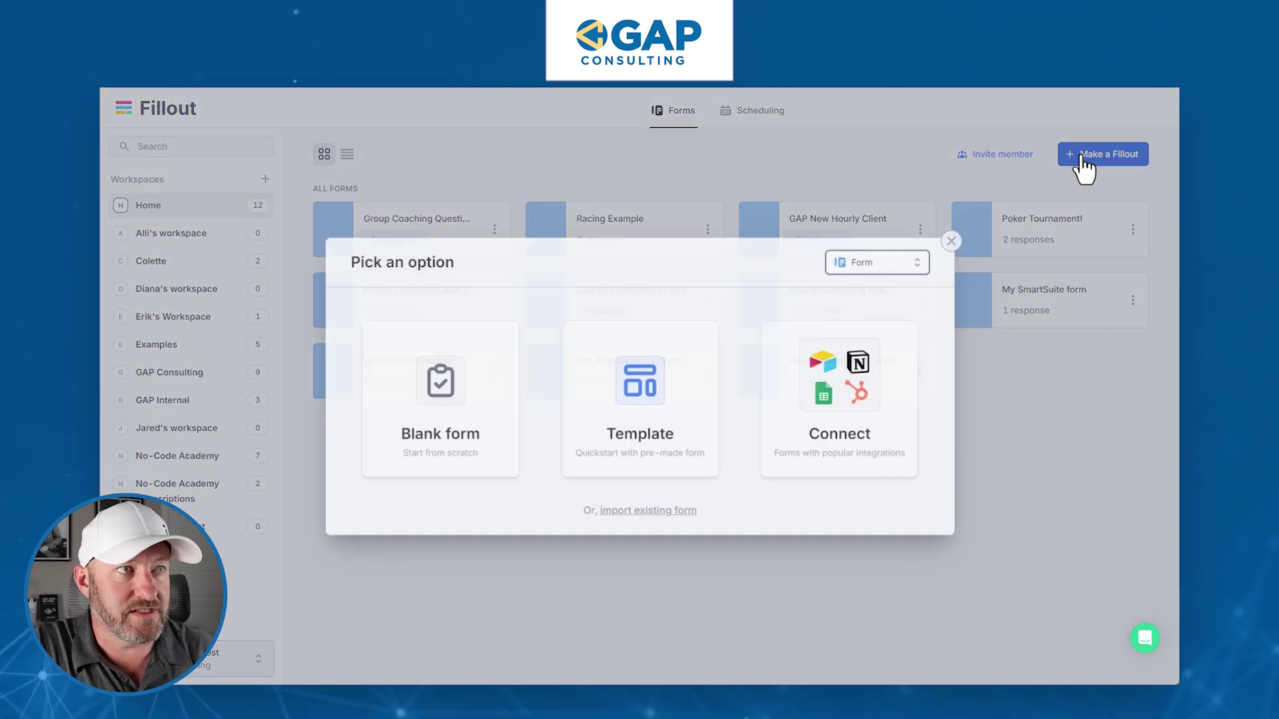
{"action": "left_click", "coordinate": [484, 463]}
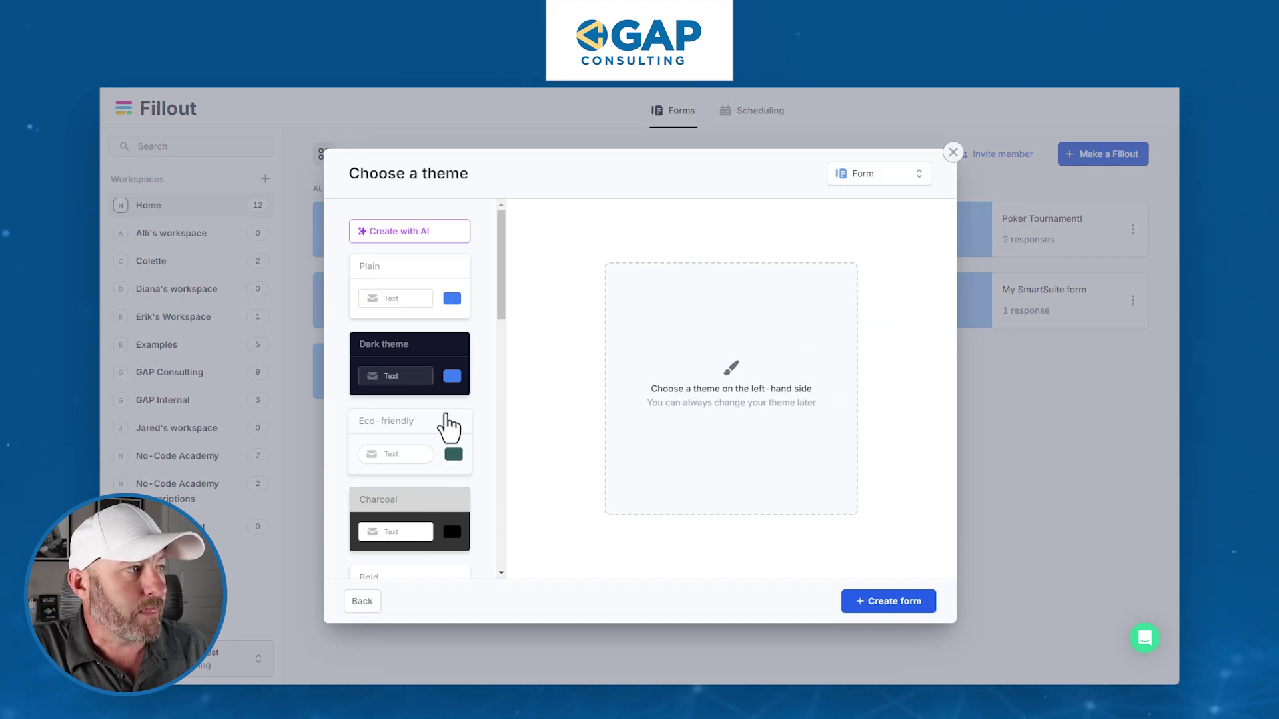
{"action": "scroll", "coordinate": [450, 427], "scroll_direction": "down", "scroll_amount": 5}
{"action": "left_click", "coordinate": [426, 518]}
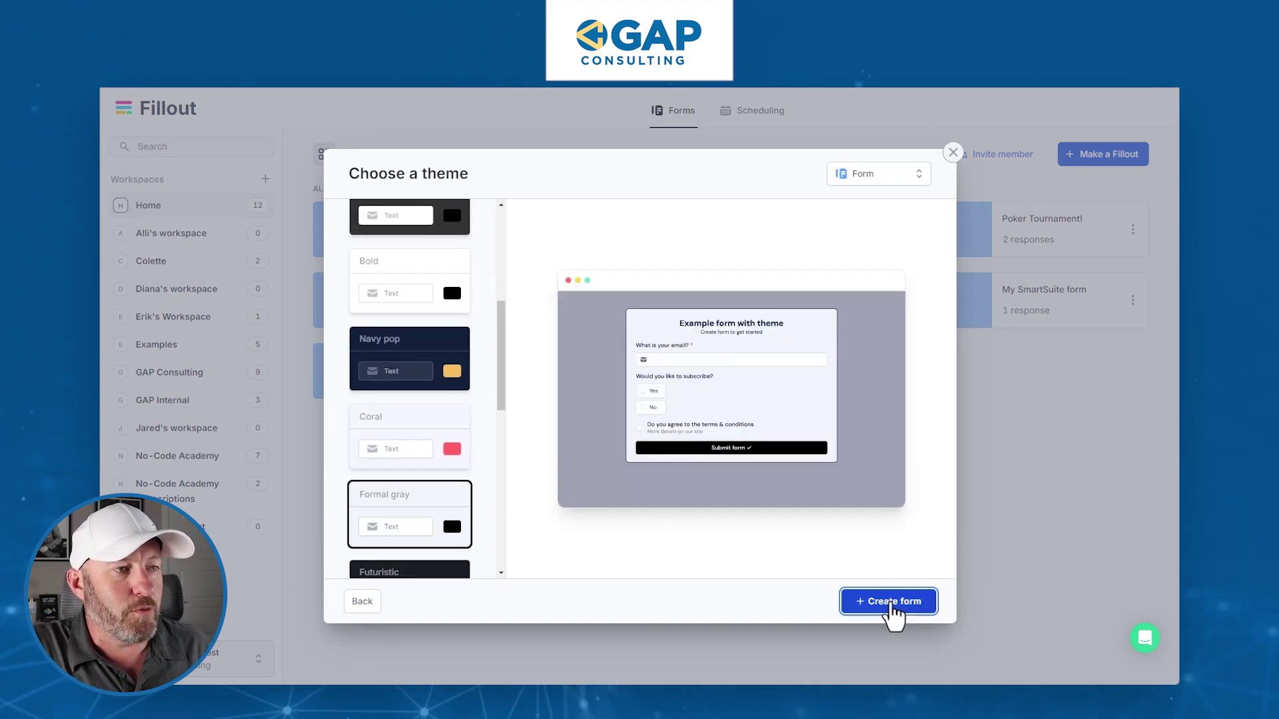
{"action": "left_click", "coordinate": [892, 603]}
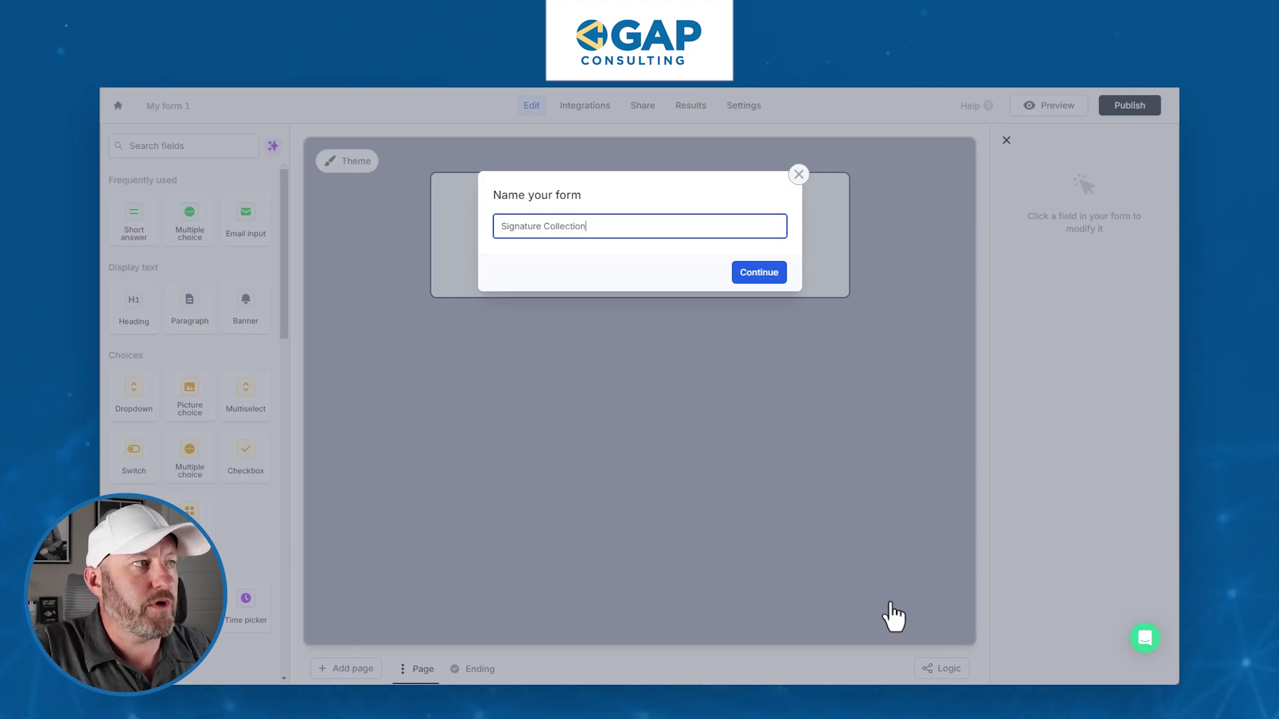
{"action": "key", "text": "Return"}
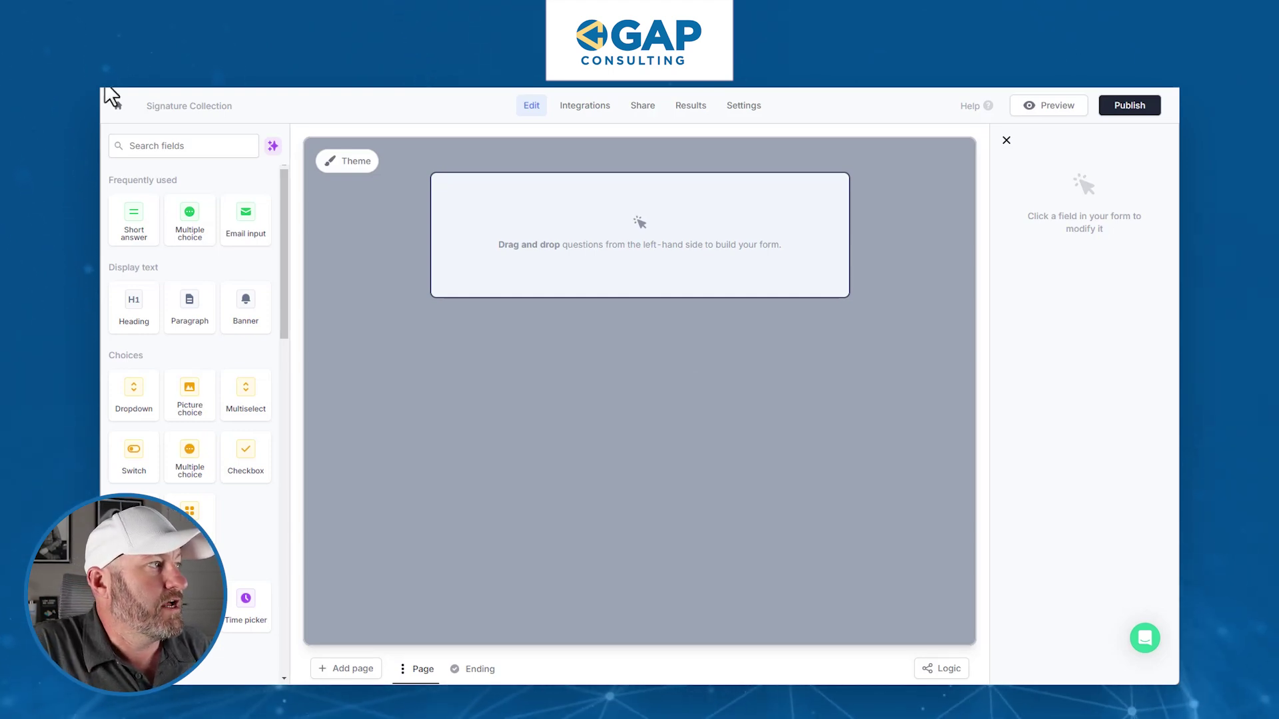
- Add a 'Your Name Here' short answer question and a required 'Your Email' email field
{"action": "left_click", "coordinate": [137, 247]}
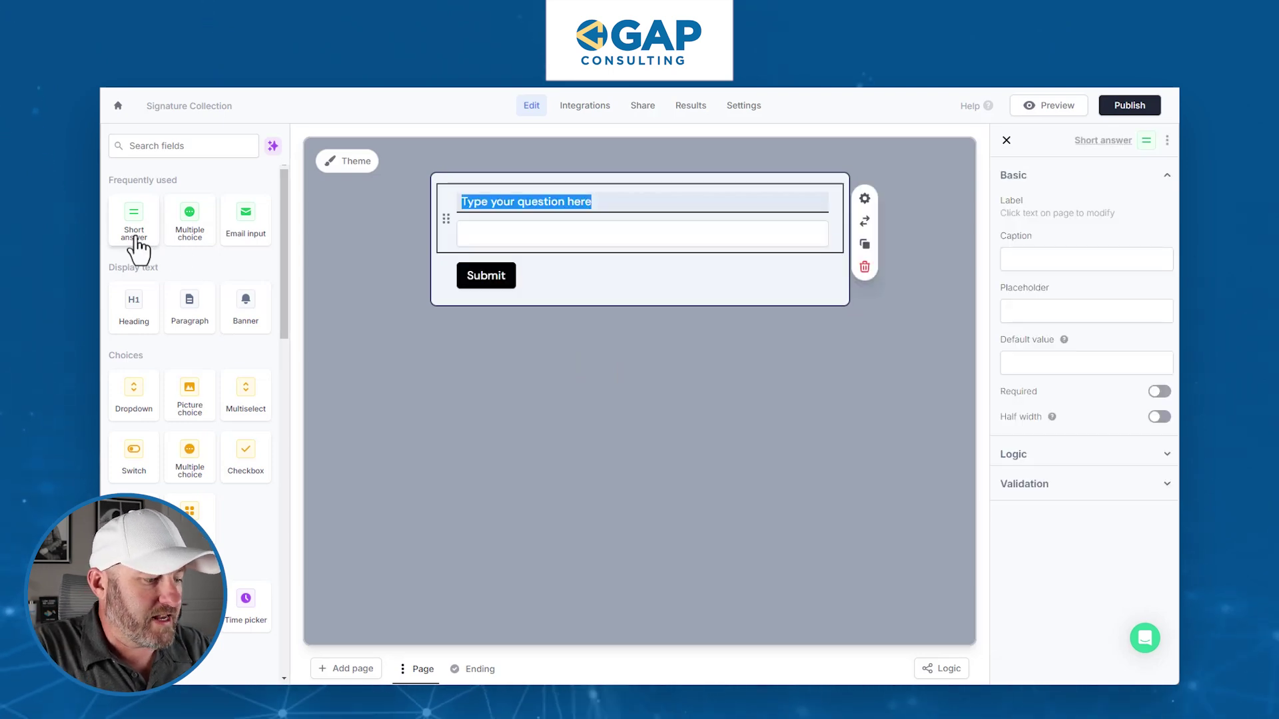
{"action": "type", "text": "Your Name Here"}
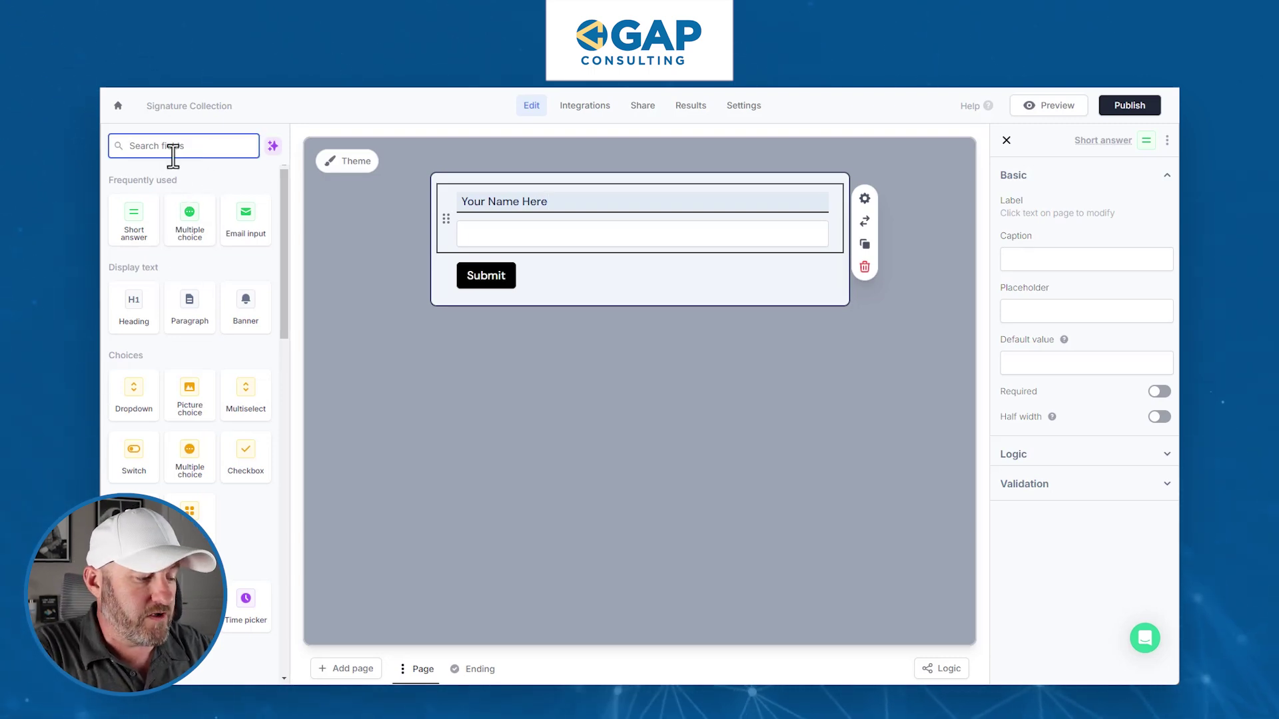
{"action": "type", "text": "ma"}
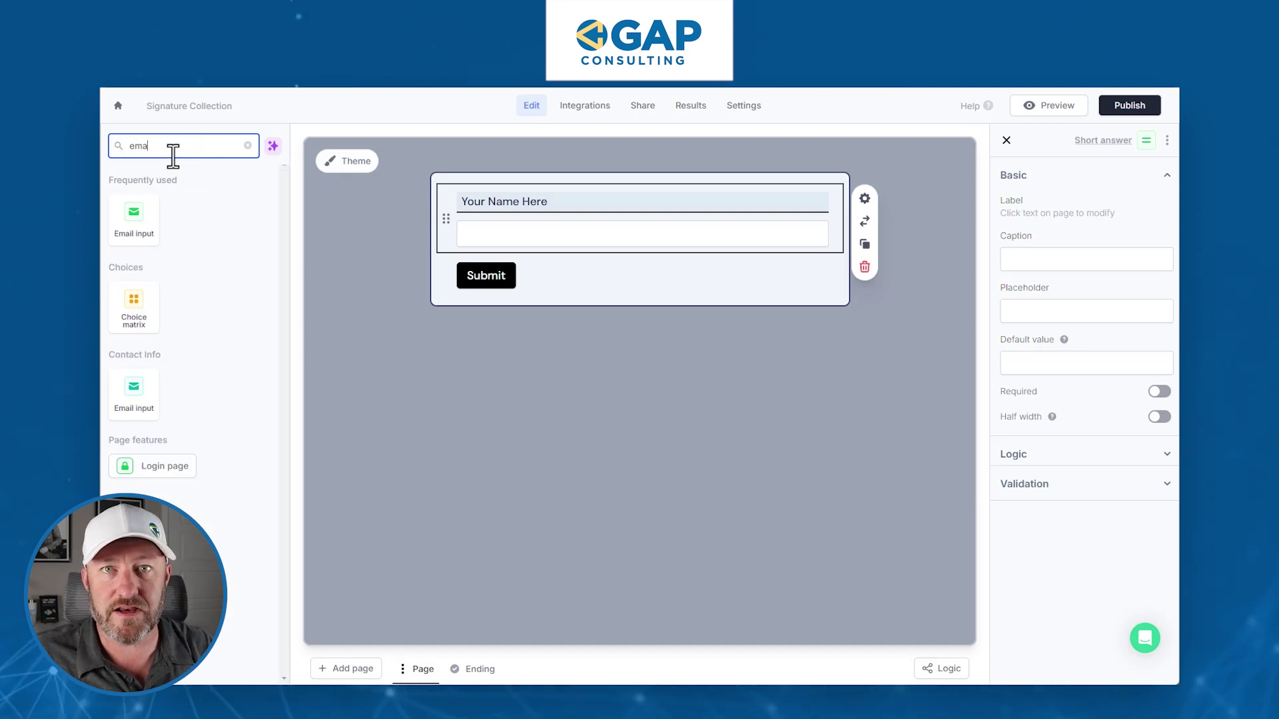
{"action": "left_click", "coordinate": [133, 227]}
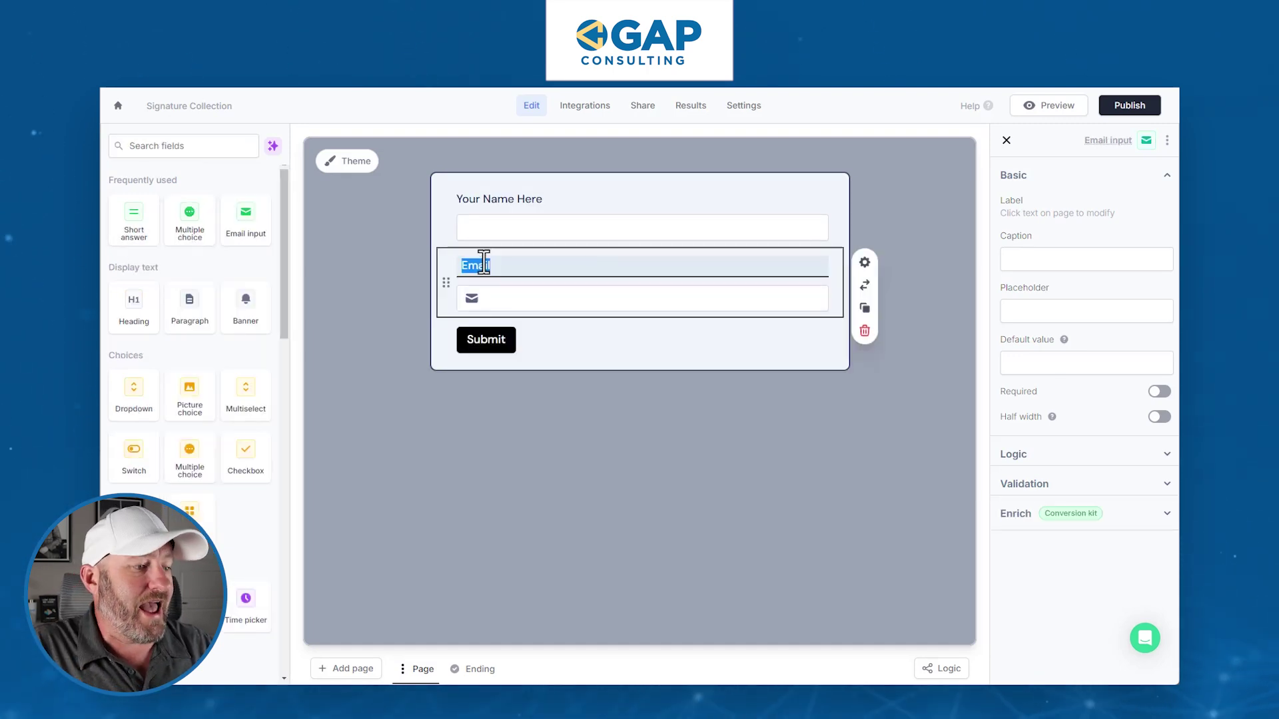
{"action": "type", "text": "Your Email"}
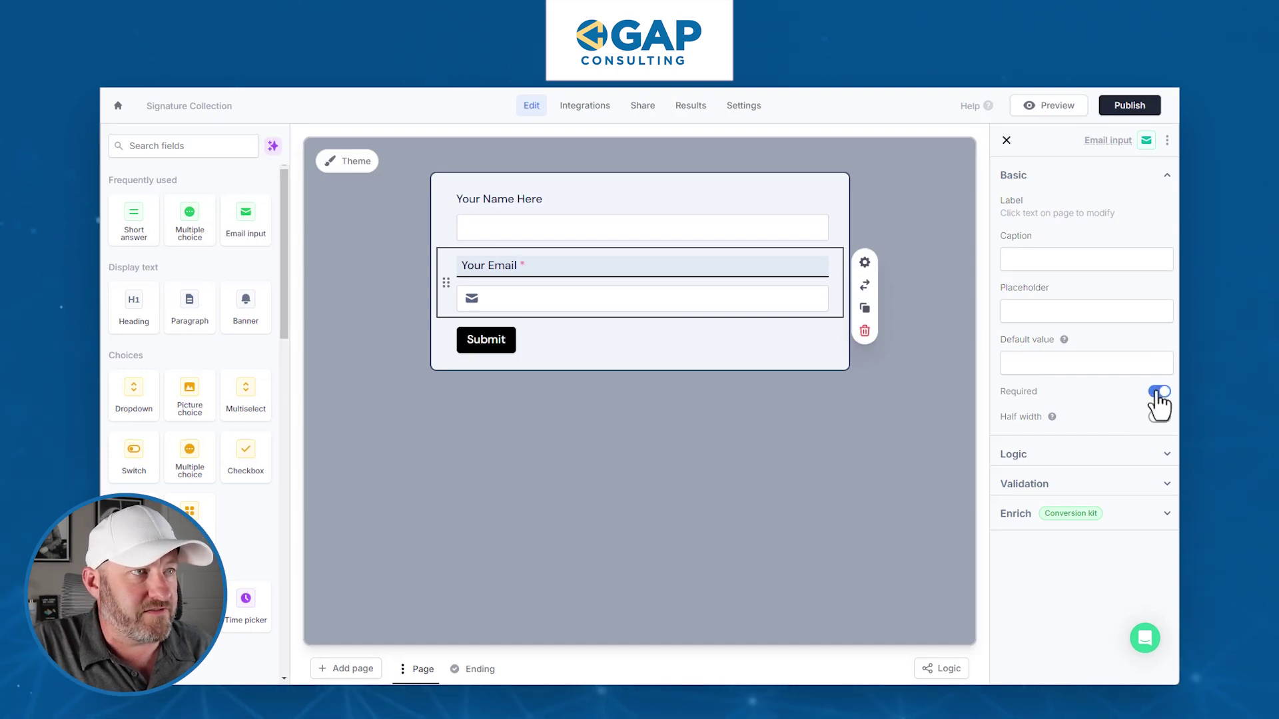
{"action": "left_click", "coordinate": [1159, 417]}
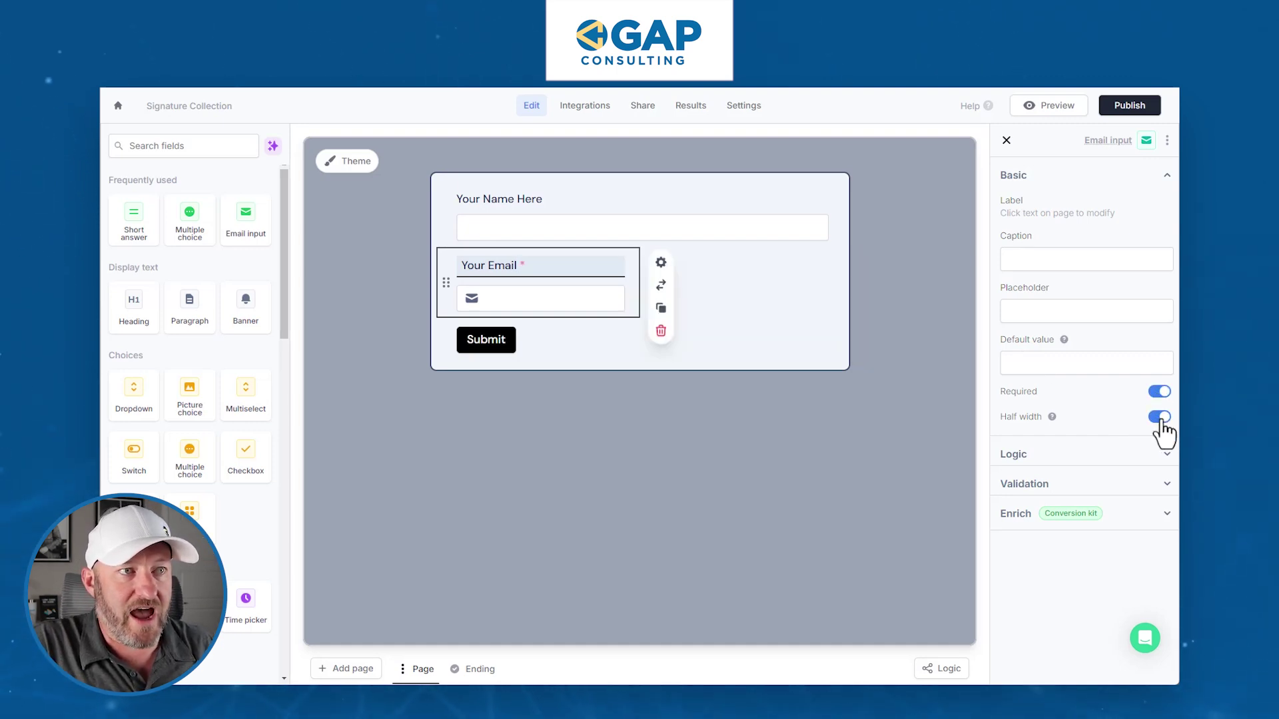
{"action": "left_click", "coordinate": [1159, 417]}
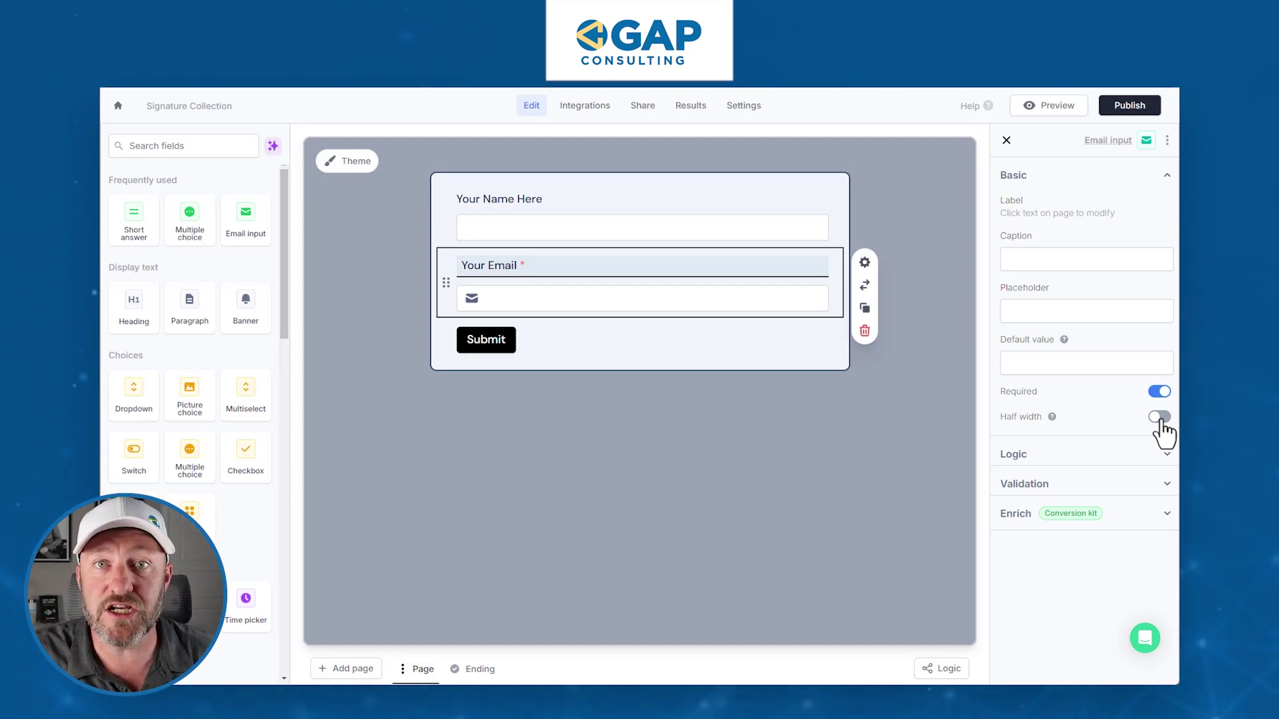
{"action": "left_click", "coordinate": [165, 145]}
- Add a 'Your Signature' signature field and review its upload and type display options
{"action": "type", "text": "sig"}
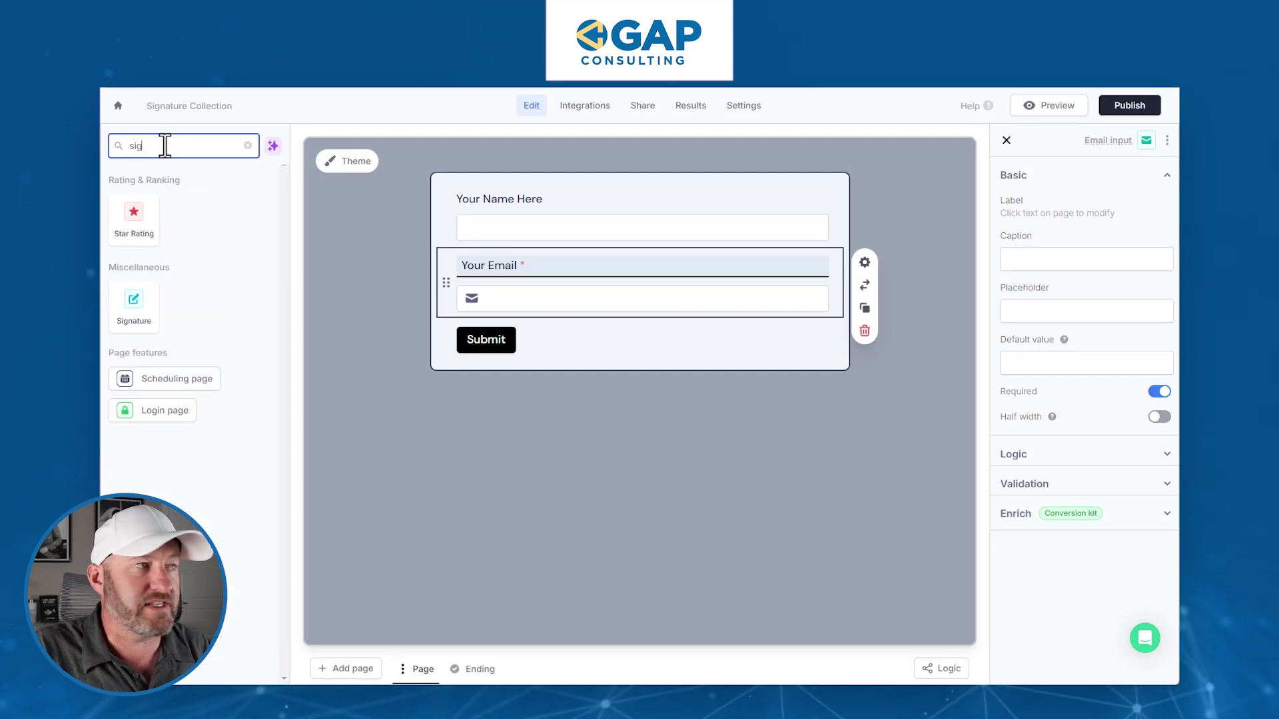
{"action": "left_click", "coordinate": [126, 337]}
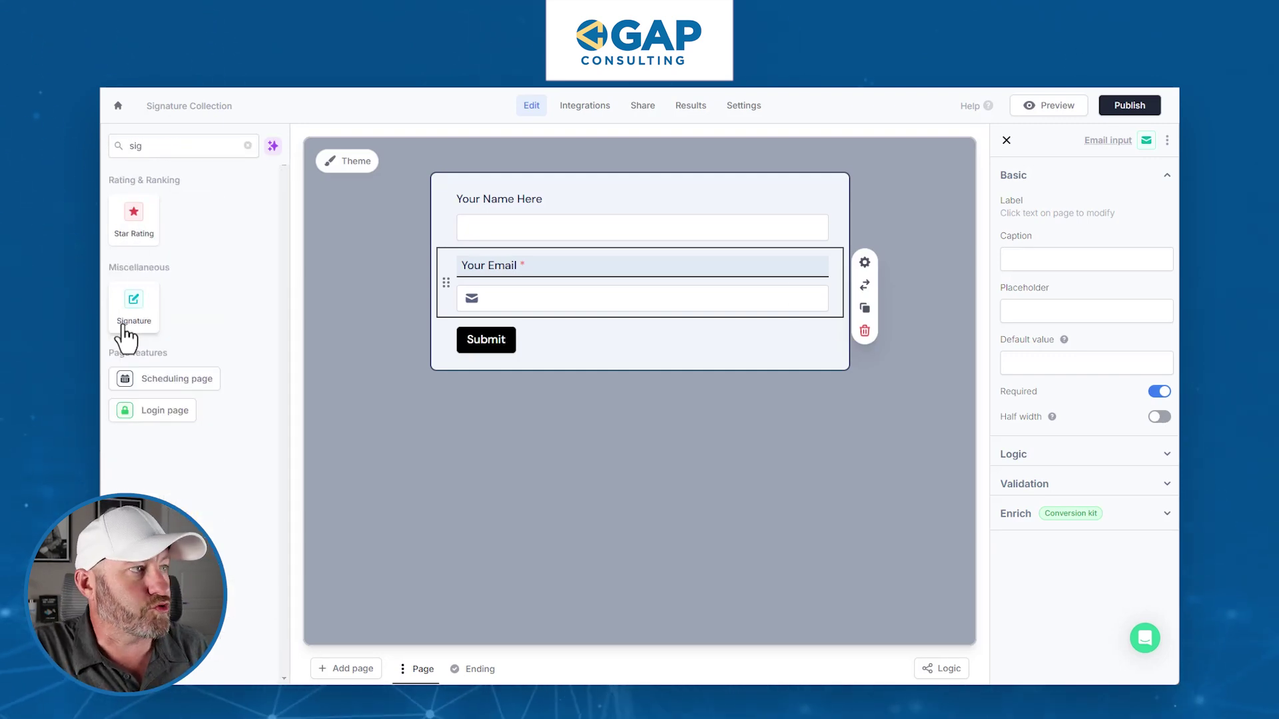
{"action": "type", "text": "Your Signature"}
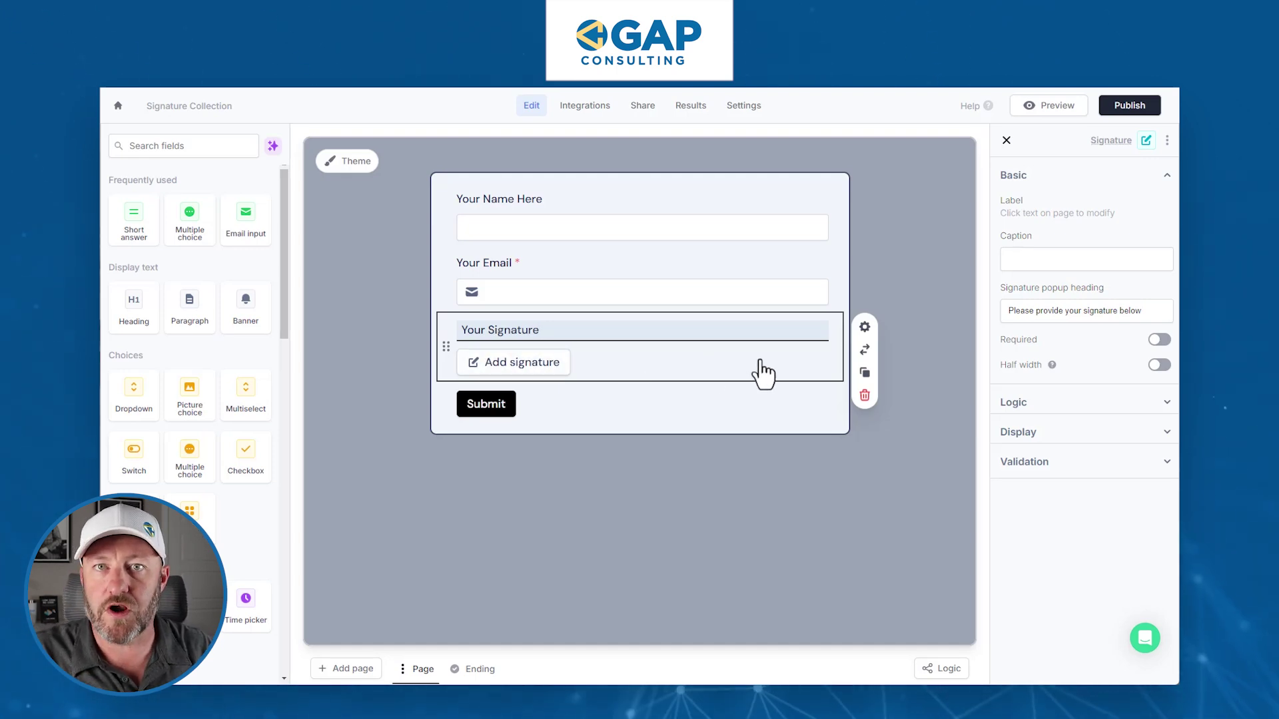
{"action": "left_click", "coordinate": [1058, 435]}
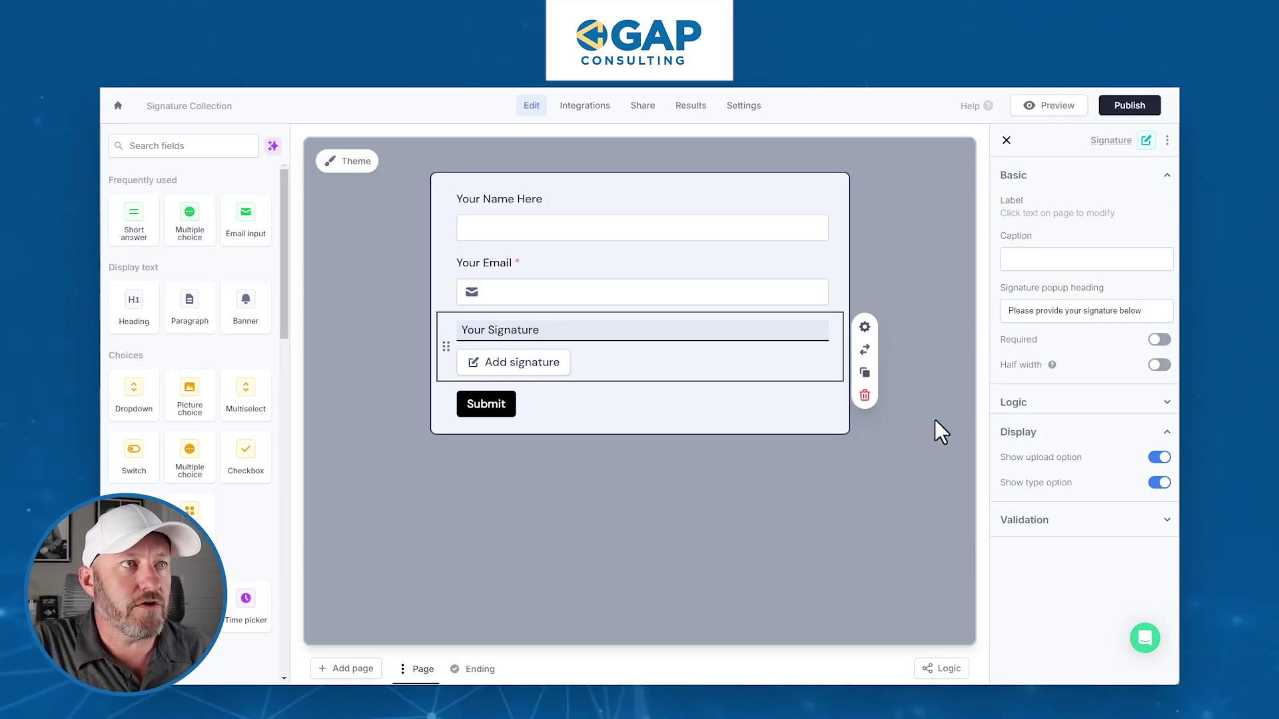
- Preview the form, check the mobile layout, and enter a test name and email address
{"action": "left_click", "coordinate": [1058, 107]}
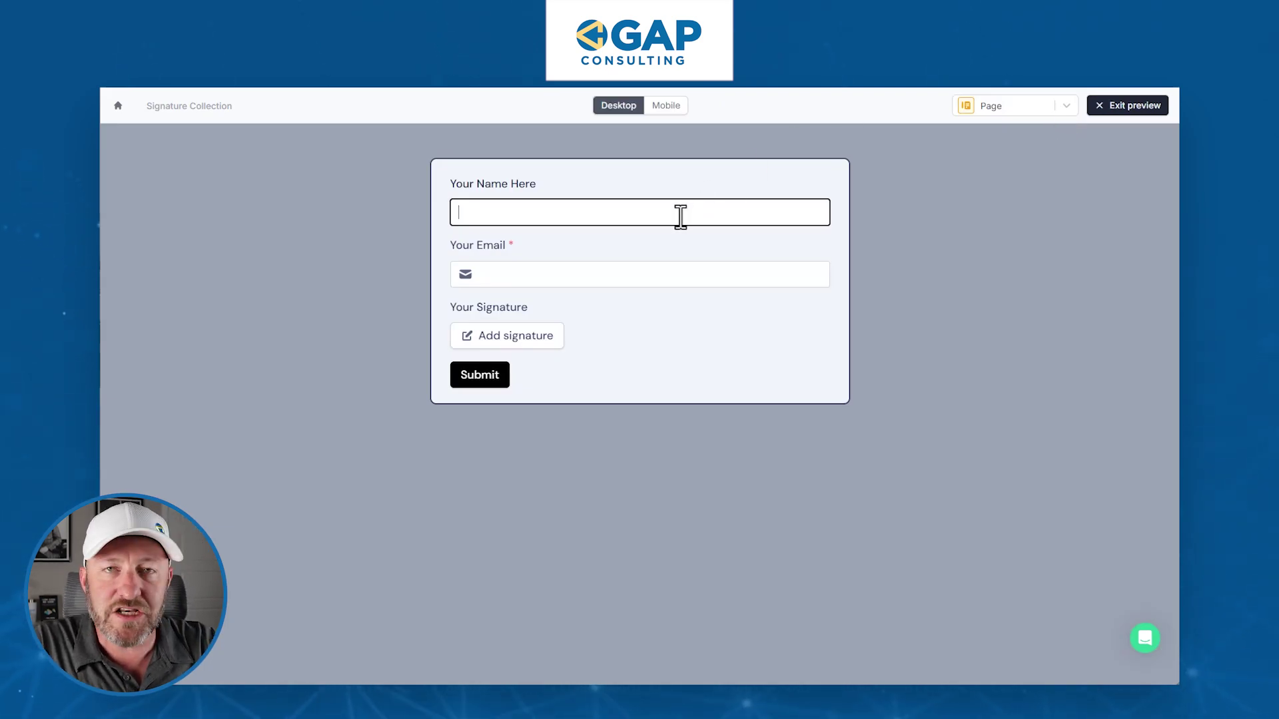
{"action": "left_click", "coordinate": [667, 107]}
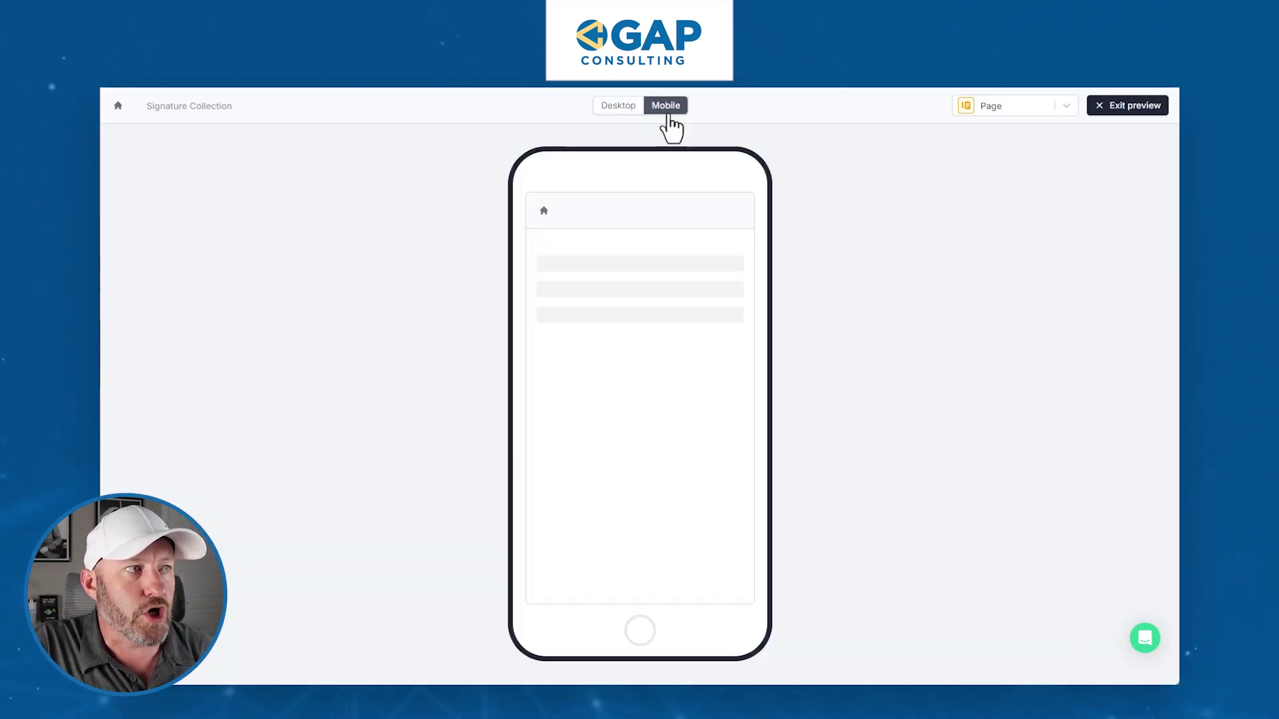
{"action": "left_click", "coordinate": [623, 108]}
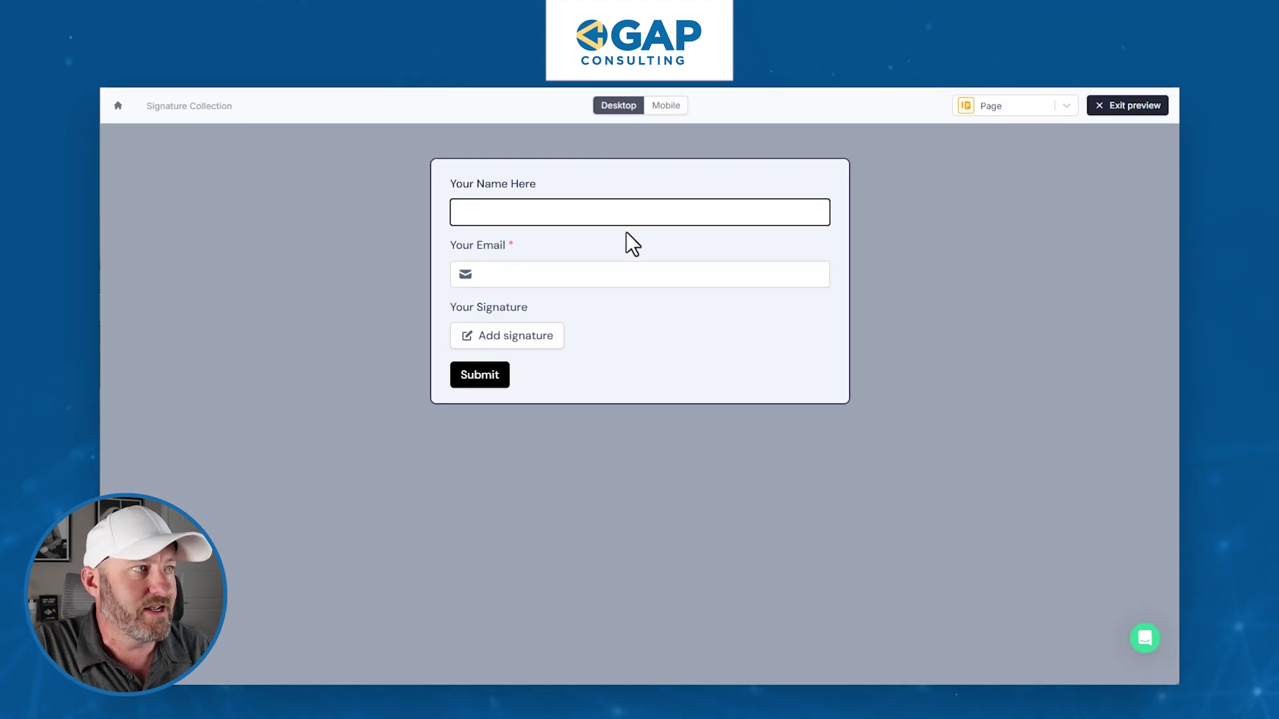
{"action": "type", "text": "Gareth"}
{"action": "key", "text": "Tab"}
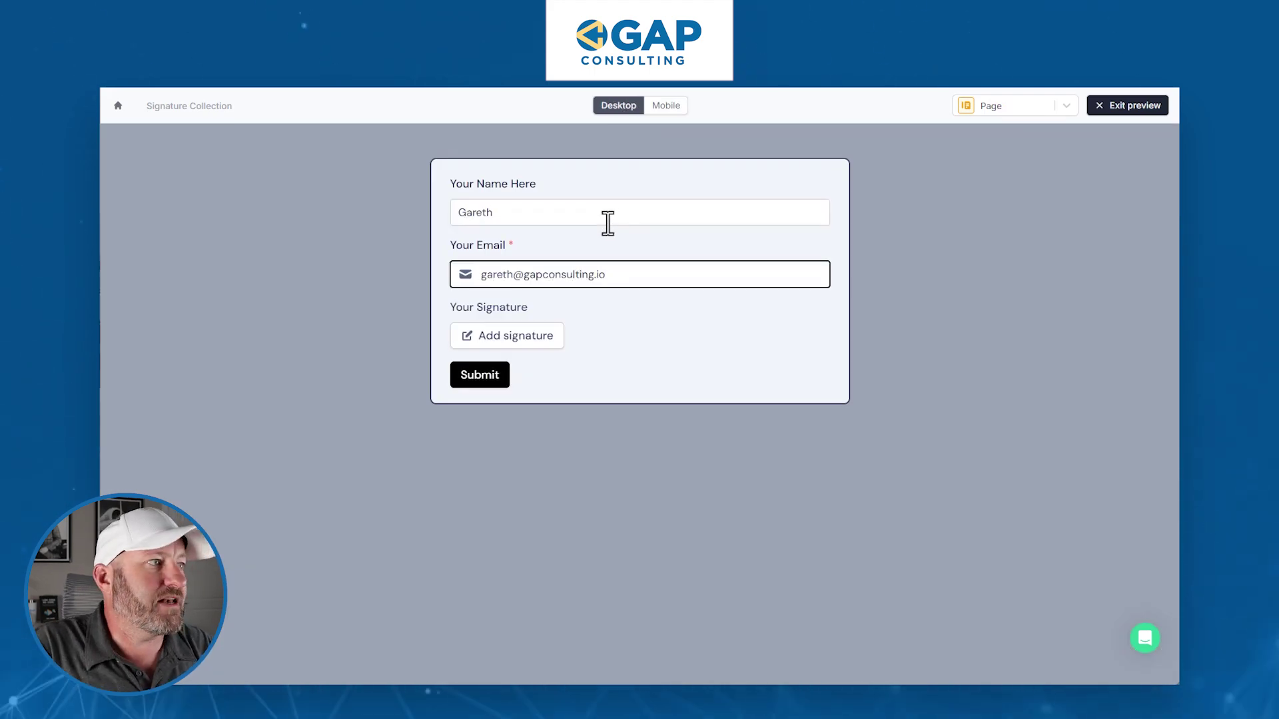
- Enter a typed test signature using the casual handwriting font
{"action": "left_click", "coordinate": [531, 341]}
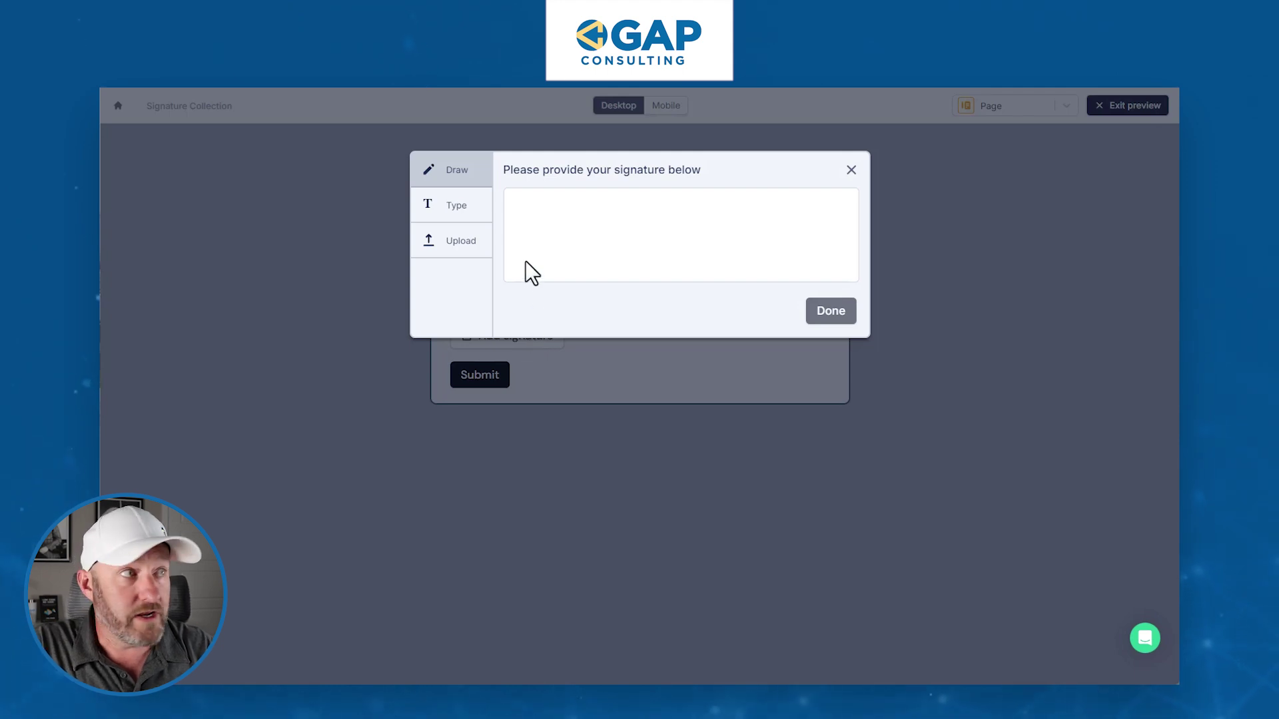
{"action": "left_click_drag", "start_coordinate": [545, 247], "coordinate": [655, 243]}
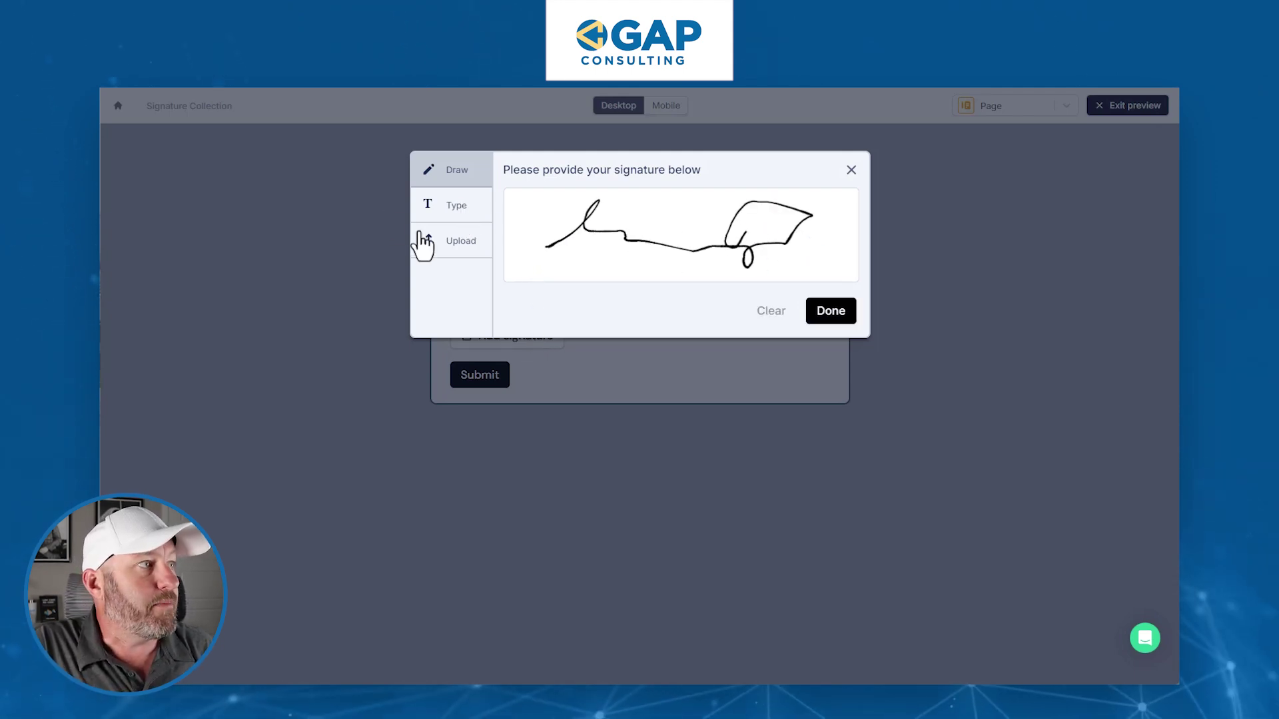
{"action": "left_click", "coordinate": [457, 217]}
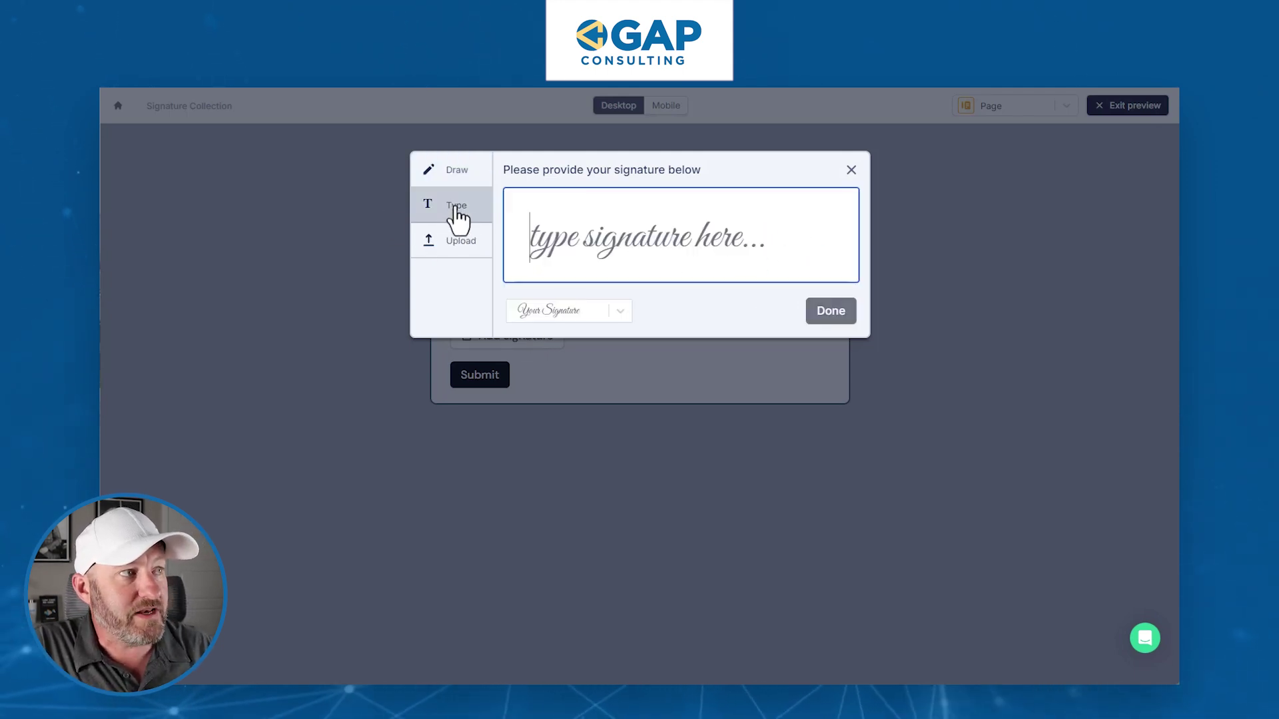
{"action": "left_click", "coordinate": [579, 269]}
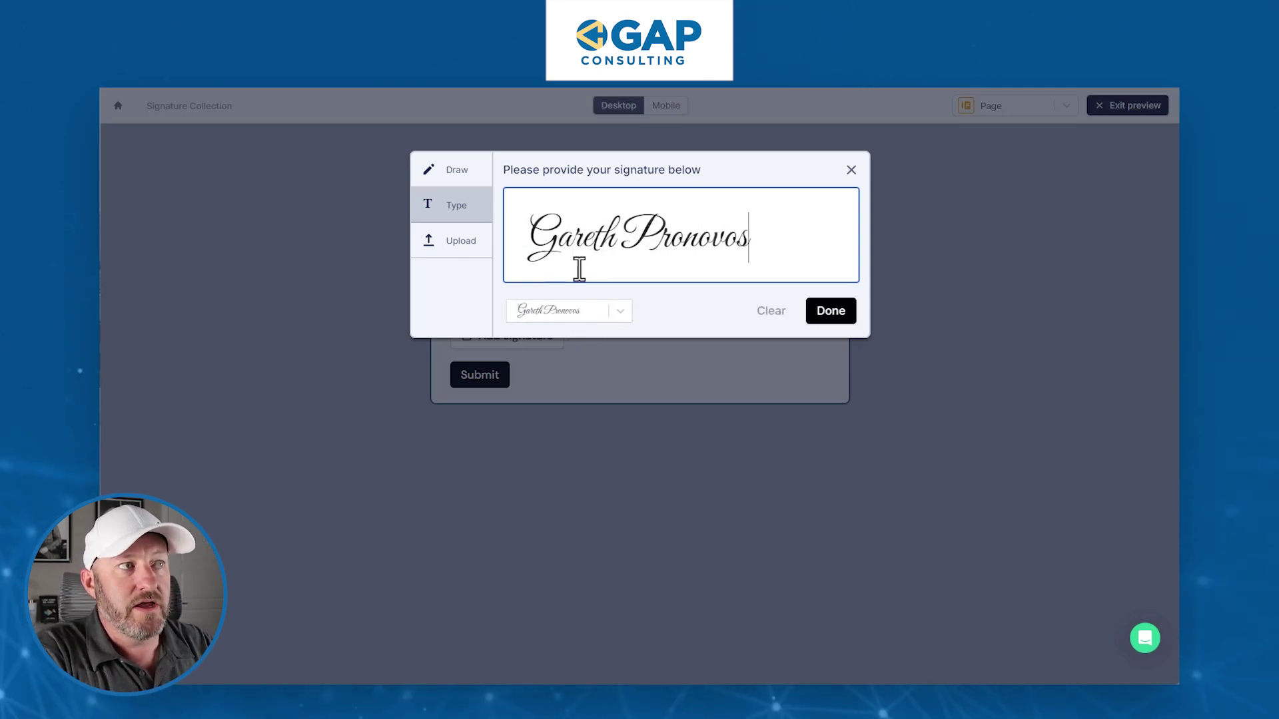
{"action": "left_click", "coordinate": [577, 313]}
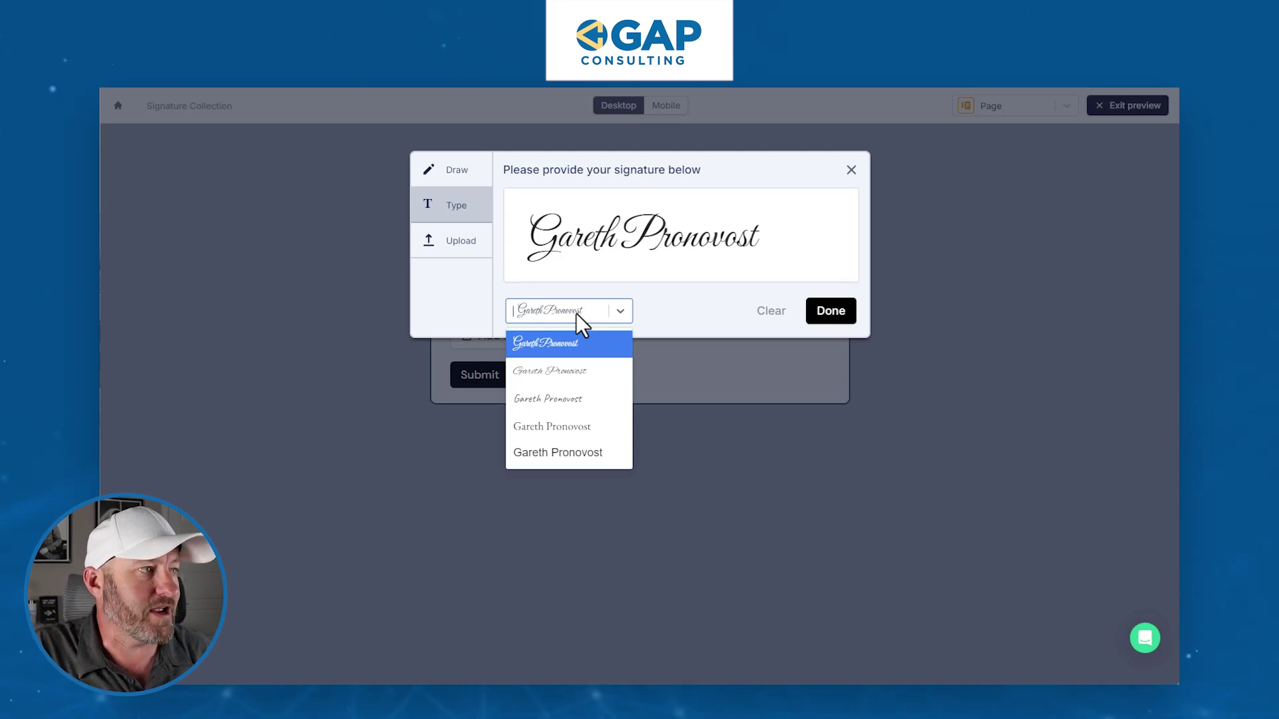
{"action": "left_click", "coordinate": [565, 400]}
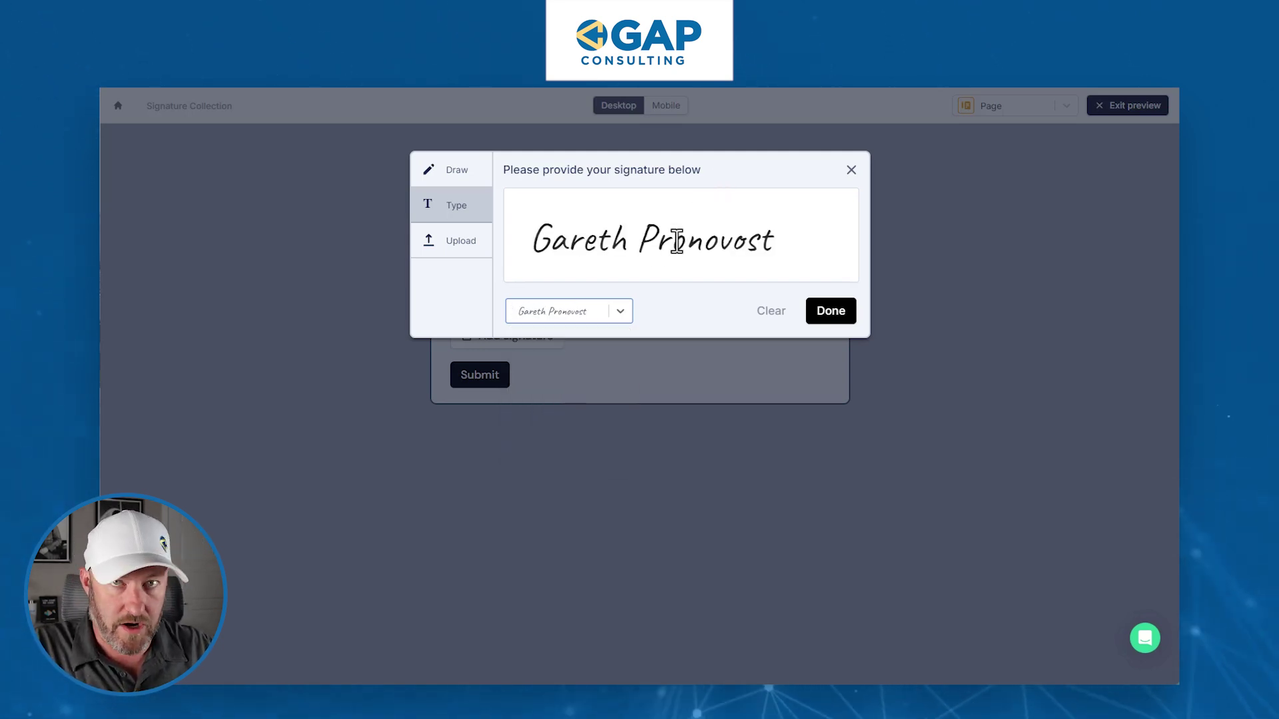
- Accept the typed signature, submit the test response and exit the preview
{"action": "left_click", "coordinate": [459, 256]}
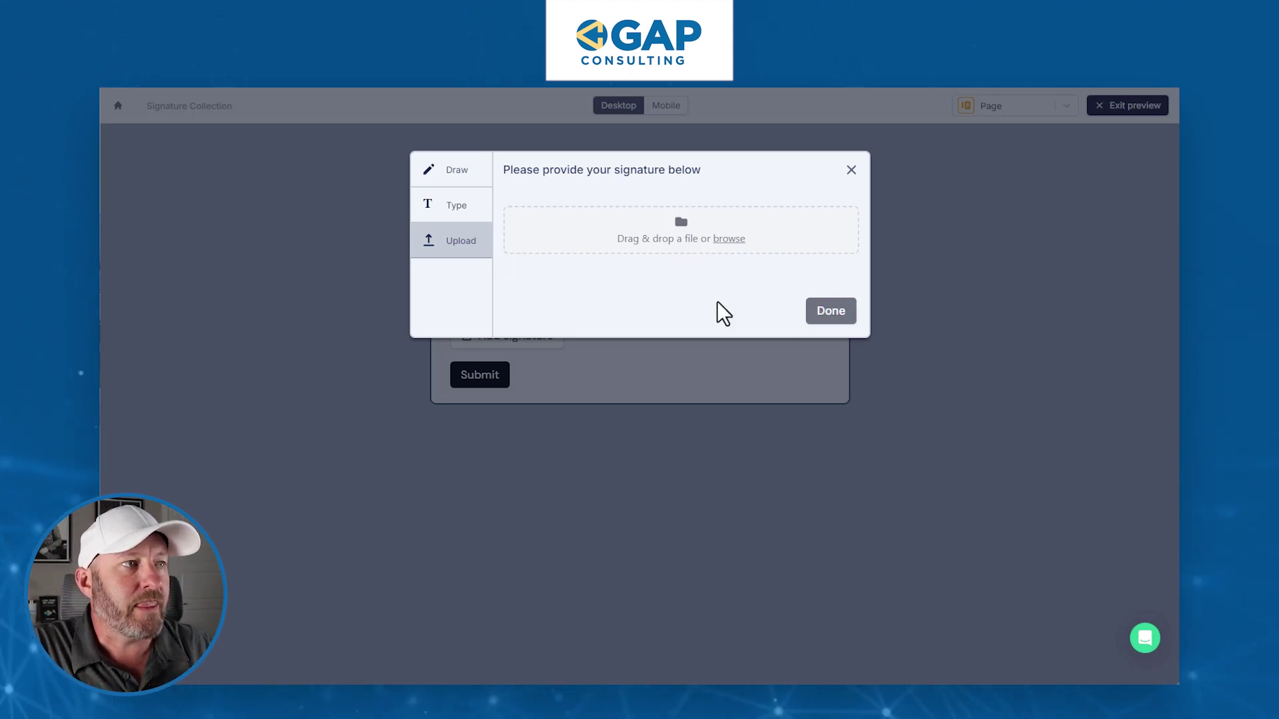
{"action": "left_click", "coordinate": [456, 212]}
{"action": "left_click", "coordinate": [826, 313]}
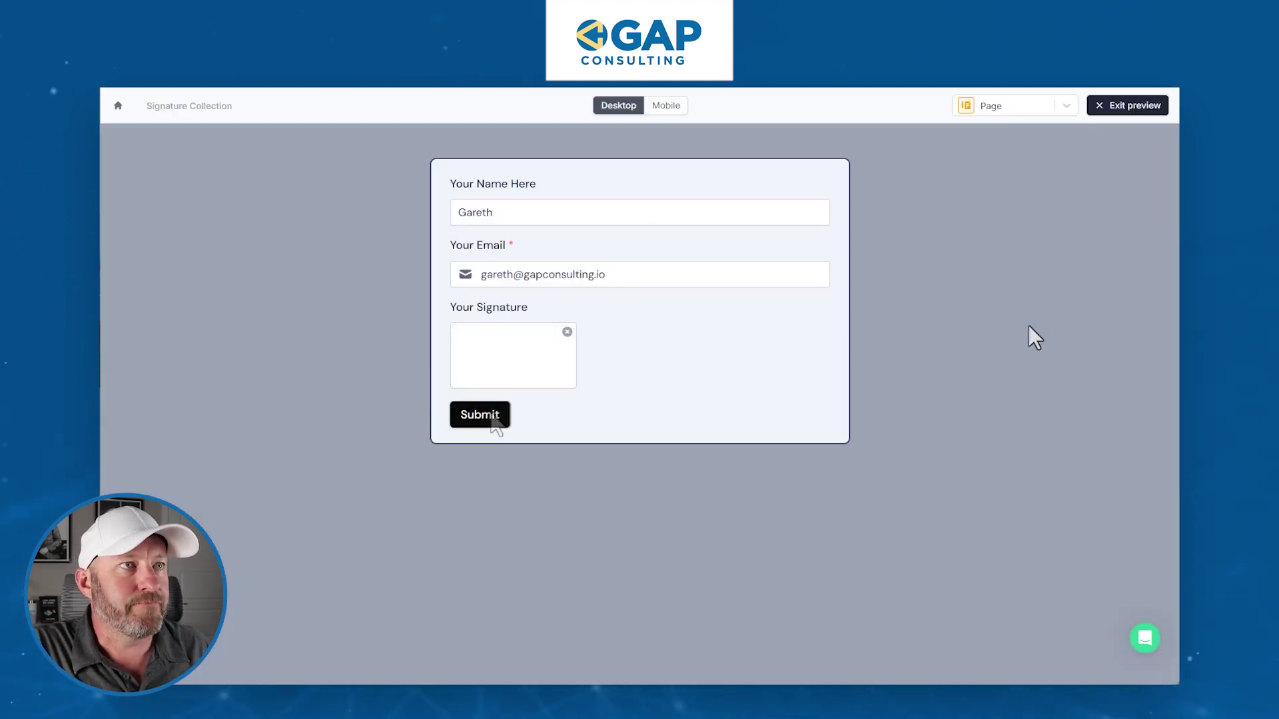
{"action": "left_click", "coordinate": [481, 413]}
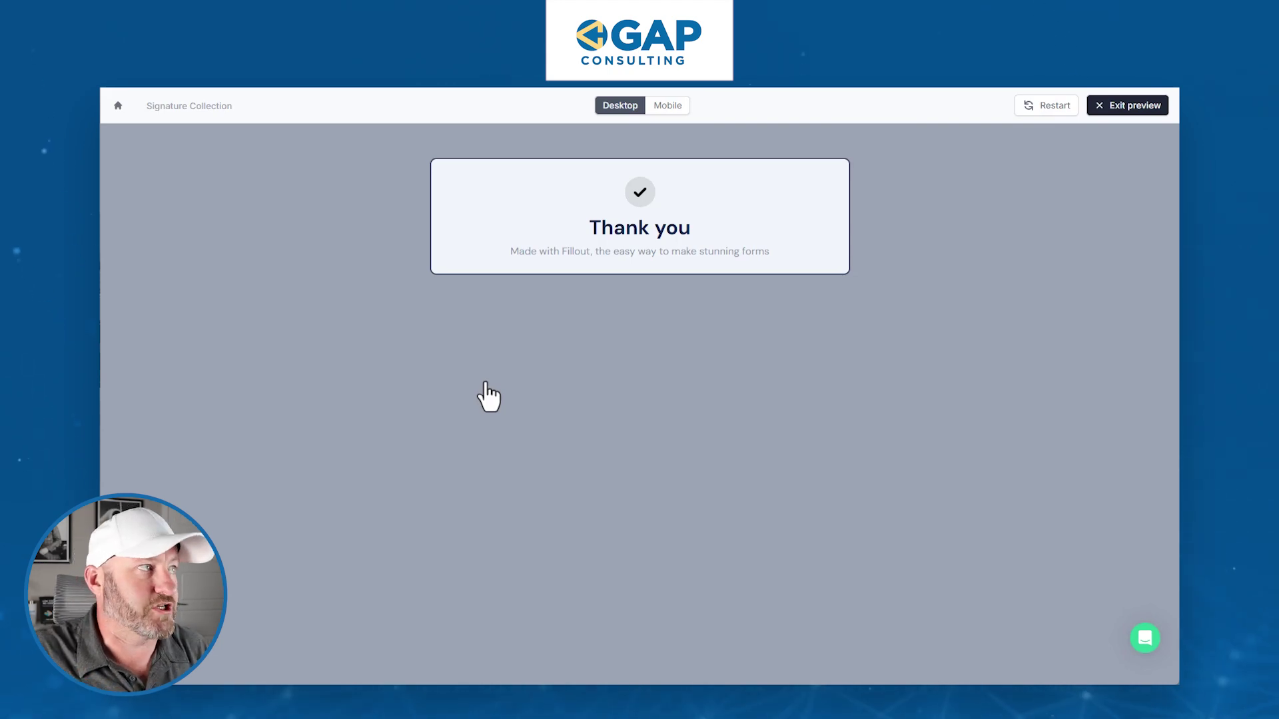
{"action": "left_click", "coordinate": [1127, 109]}
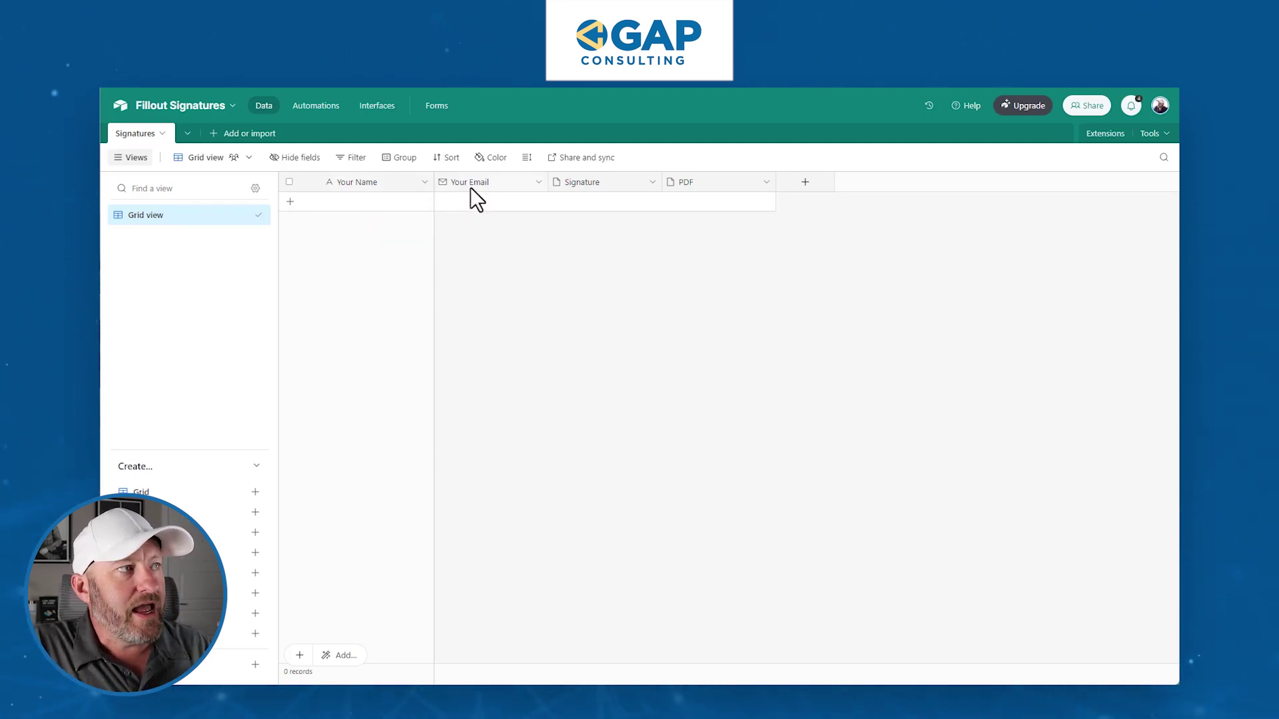
{"action": "double_click", "coordinate": [367, 181]}
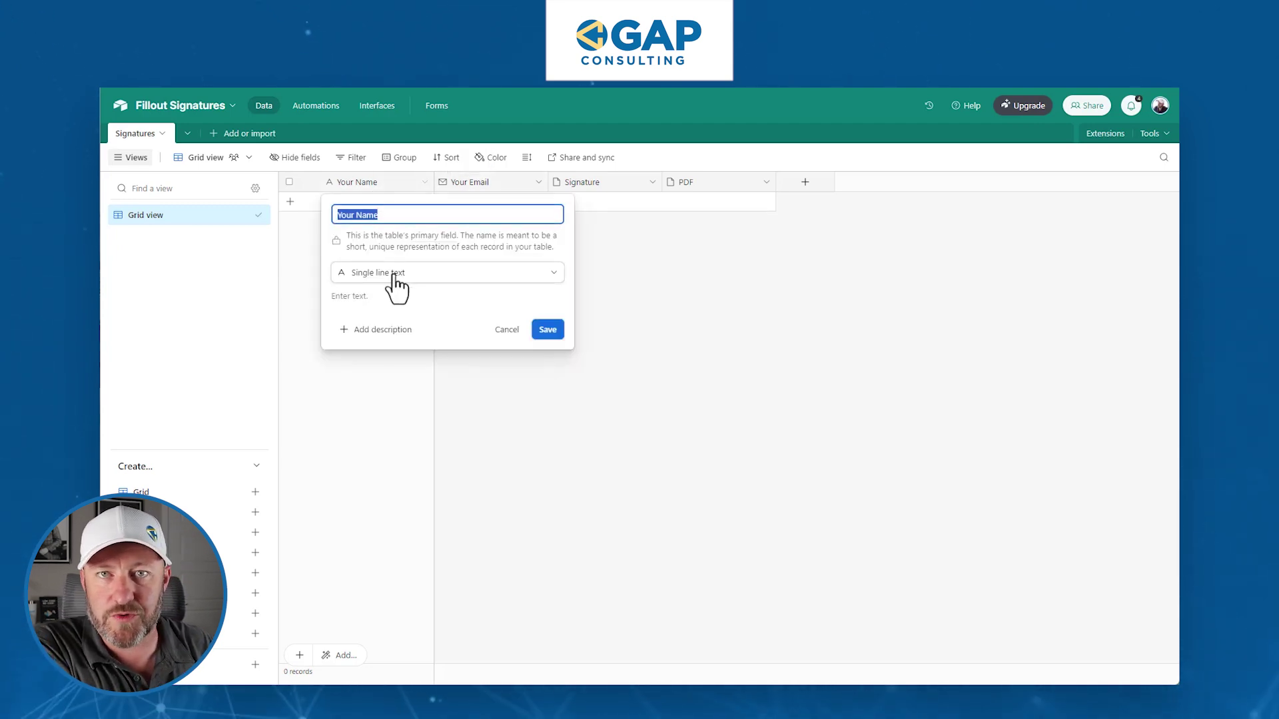
{"action": "left_click", "coordinate": [617, 321]}
{"action": "double_click", "coordinate": [500, 187]}
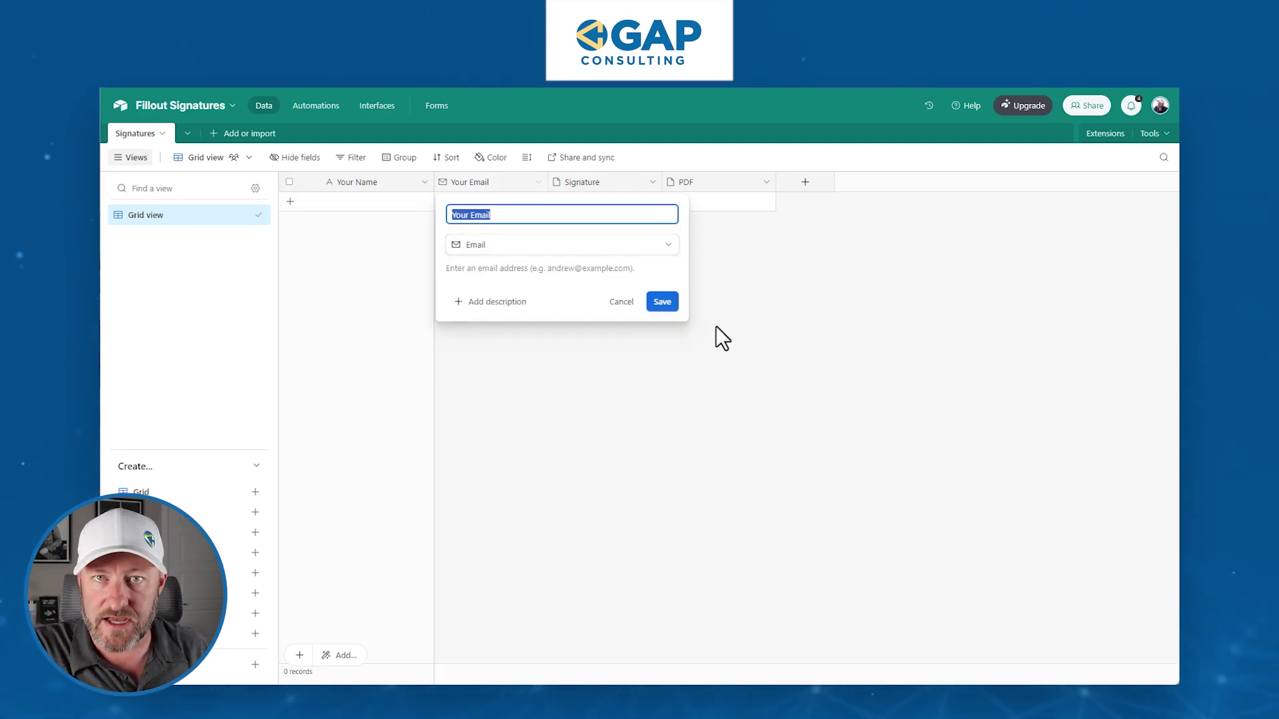
{"action": "left_click", "coordinate": [746, 383]}
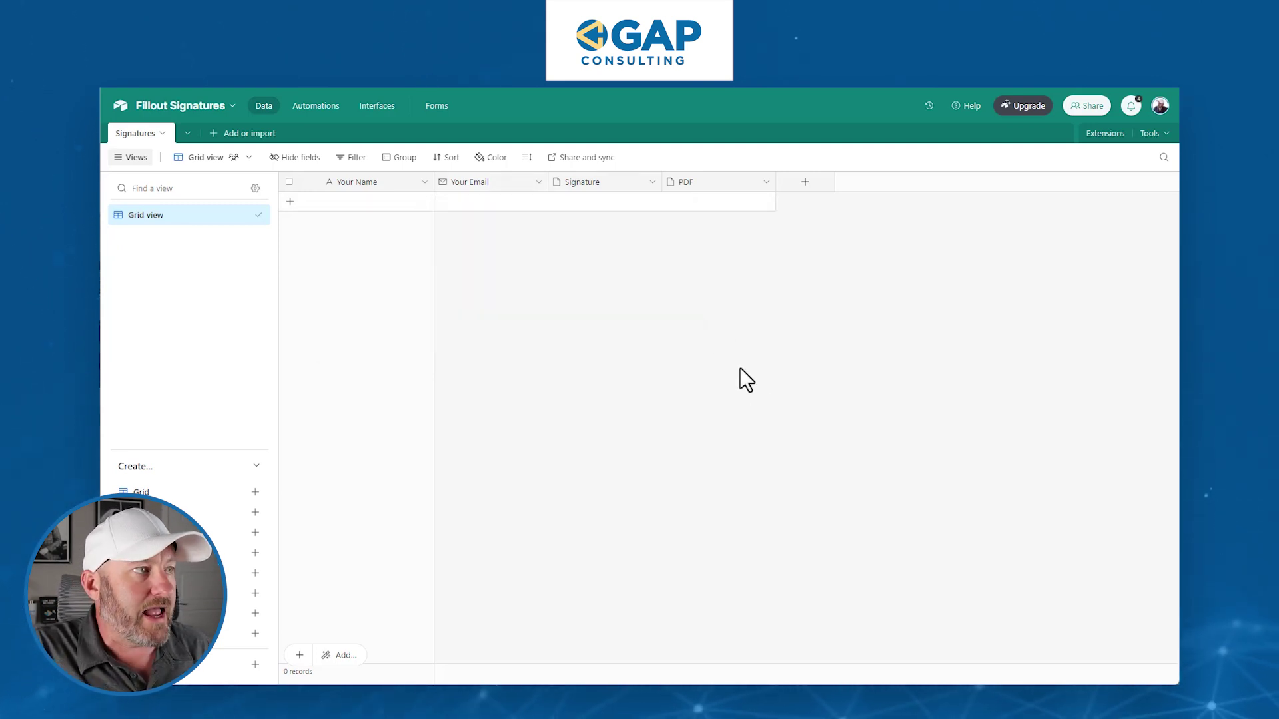
{"action": "double_click", "coordinate": [601, 188]}
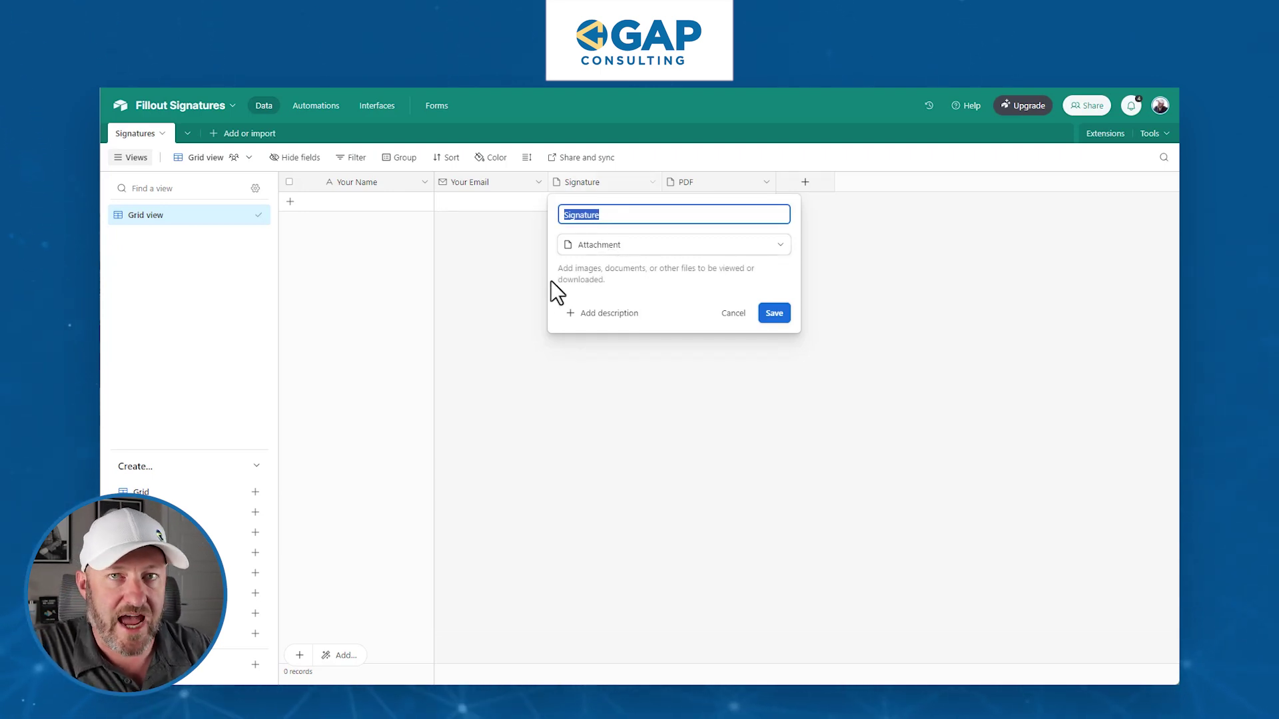
{"action": "left_click", "coordinate": [509, 311]}
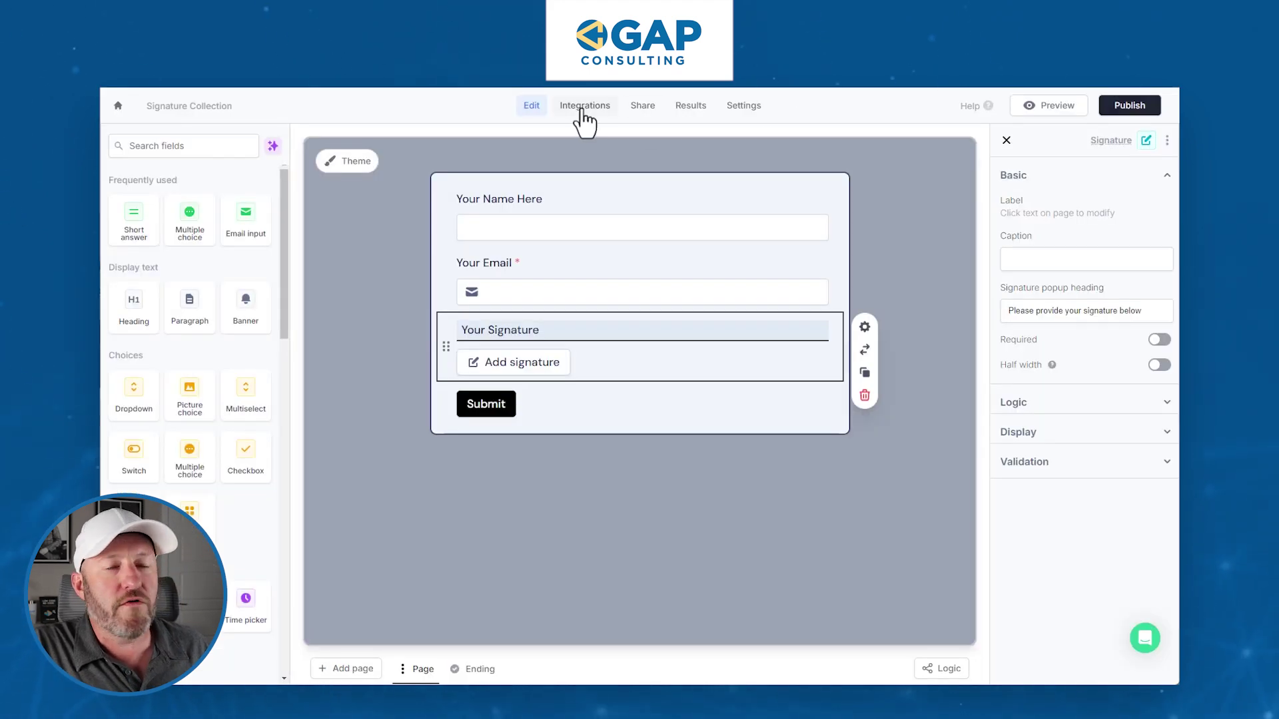
- Connect Airtable via the second account to the Fillout Signatures base's Signatures table
{"action": "left_click", "coordinate": [581, 108]}
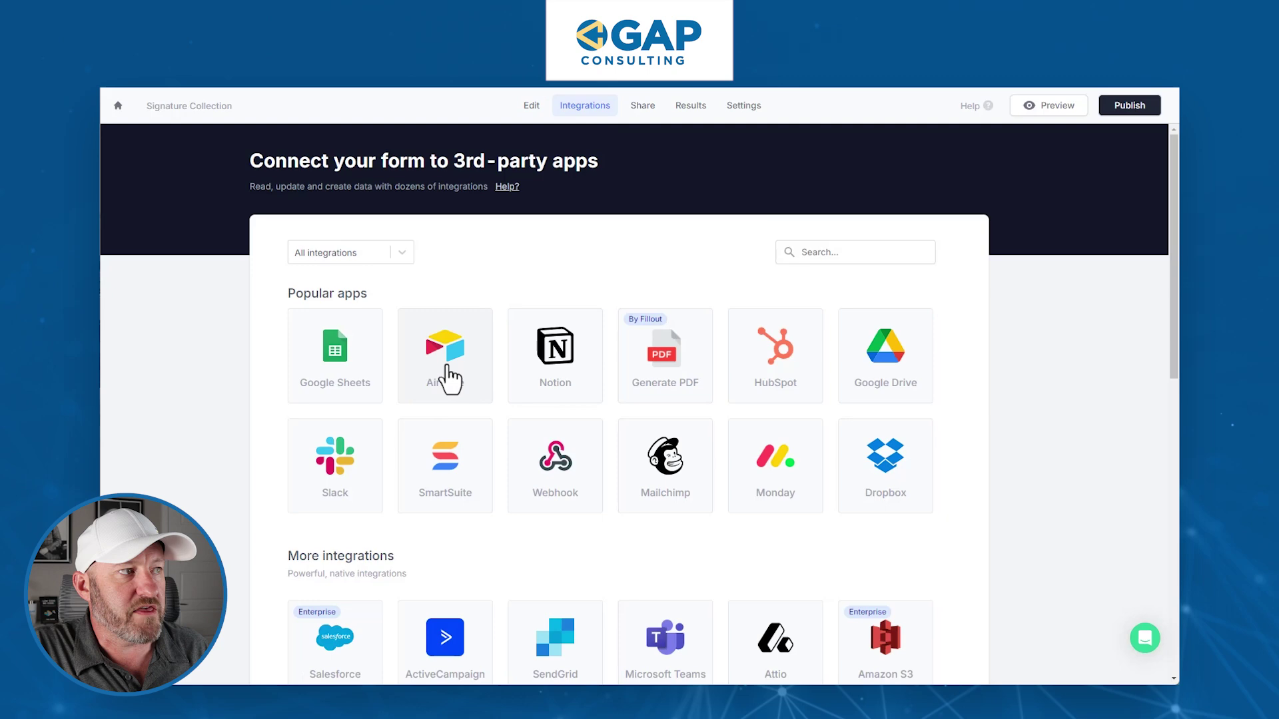
{"action": "left_click", "coordinate": [448, 366]}
{"action": "left_click", "coordinate": [482, 390]}
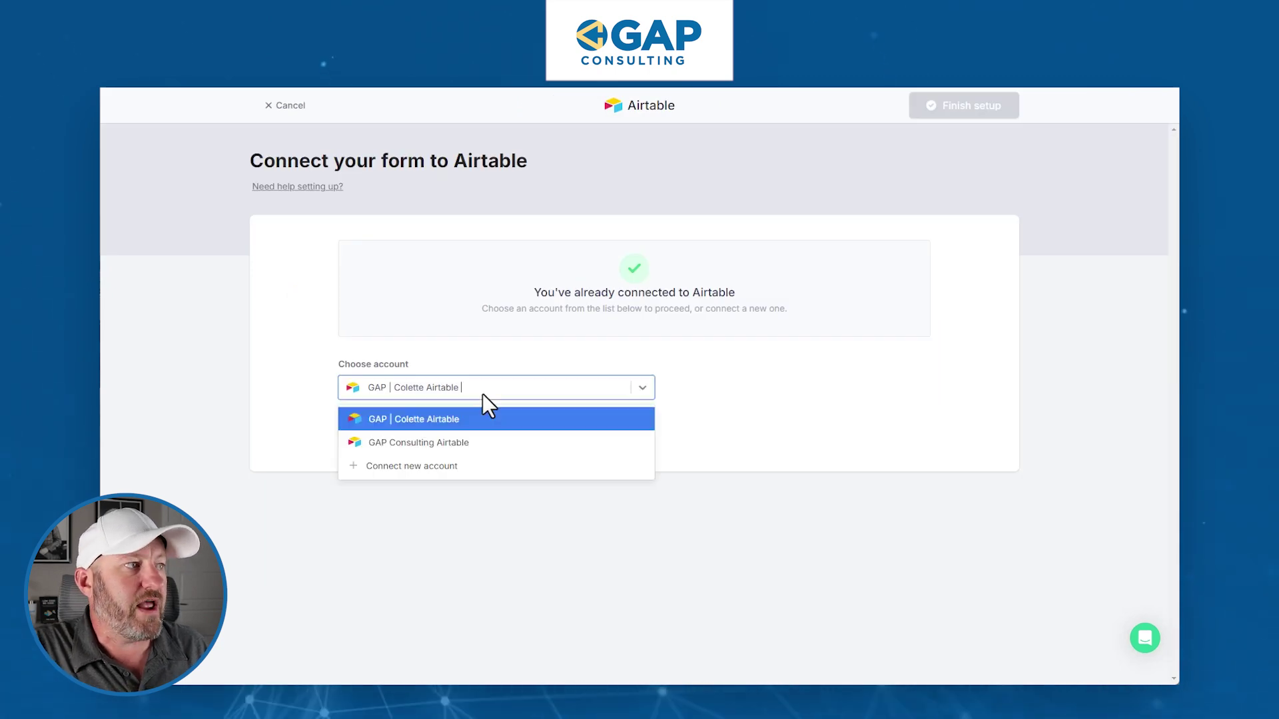
{"action": "left_click", "coordinate": [467, 442]}
{"action": "left_click", "coordinate": [365, 440]}
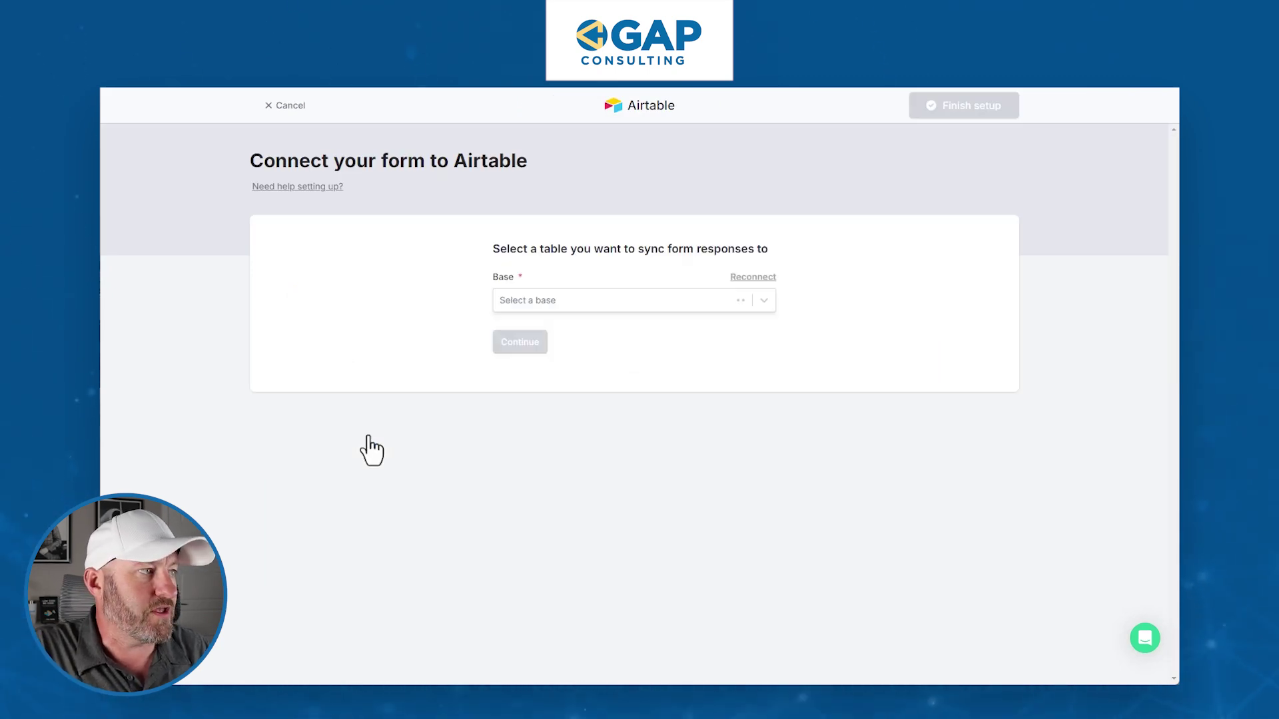
{"action": "left_click", "coordinate": [619, 300]}
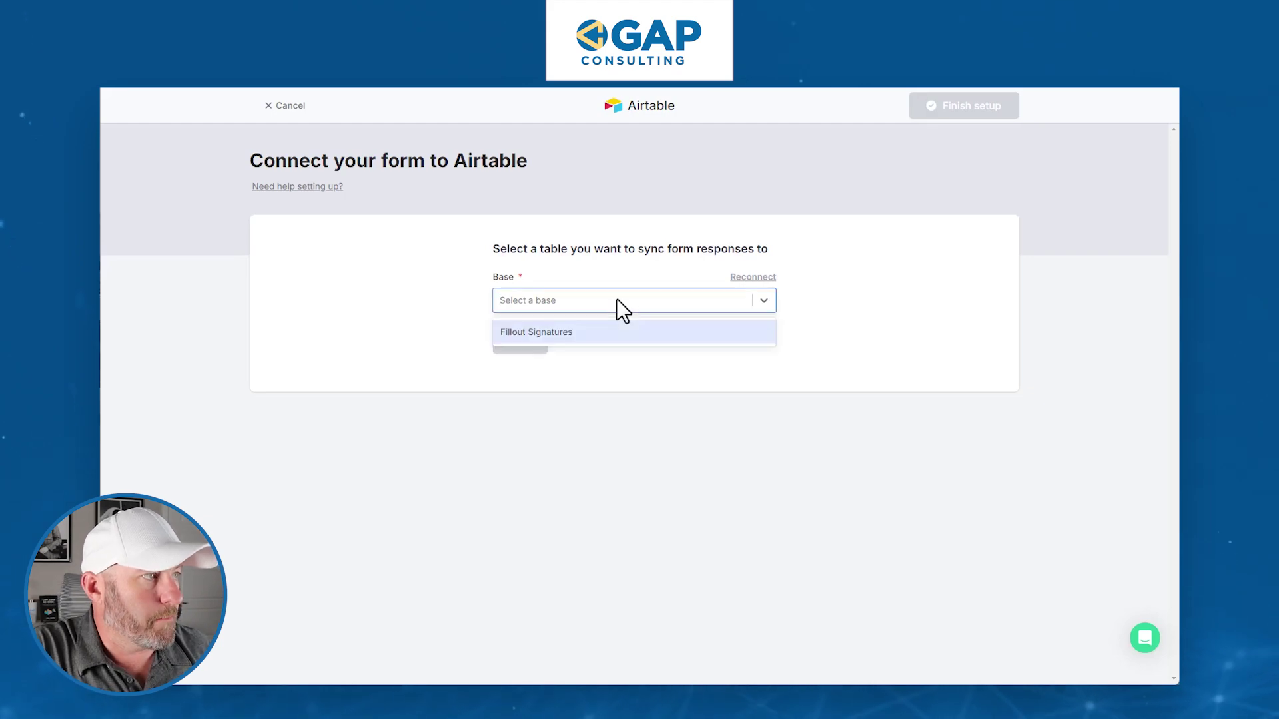
{"action": "left_click", "coordinate": [574, 337]}
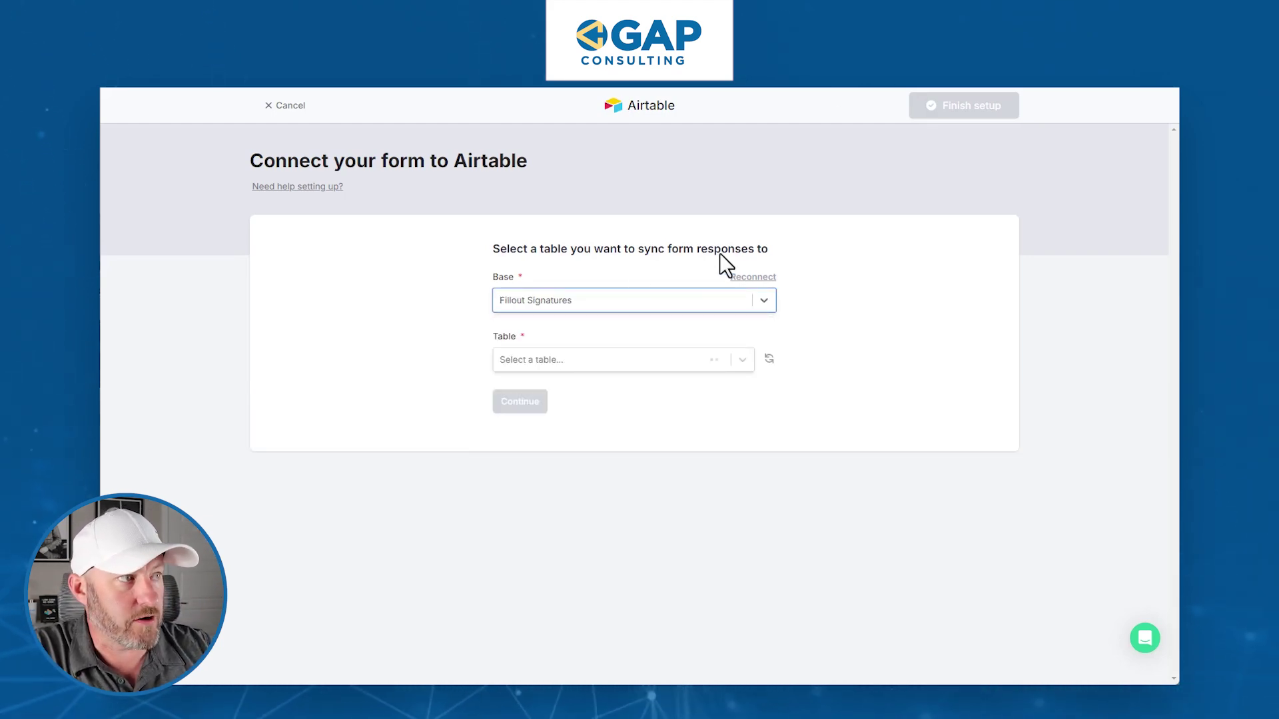
{"action": "left_click", "coordinate": [635, 363]}
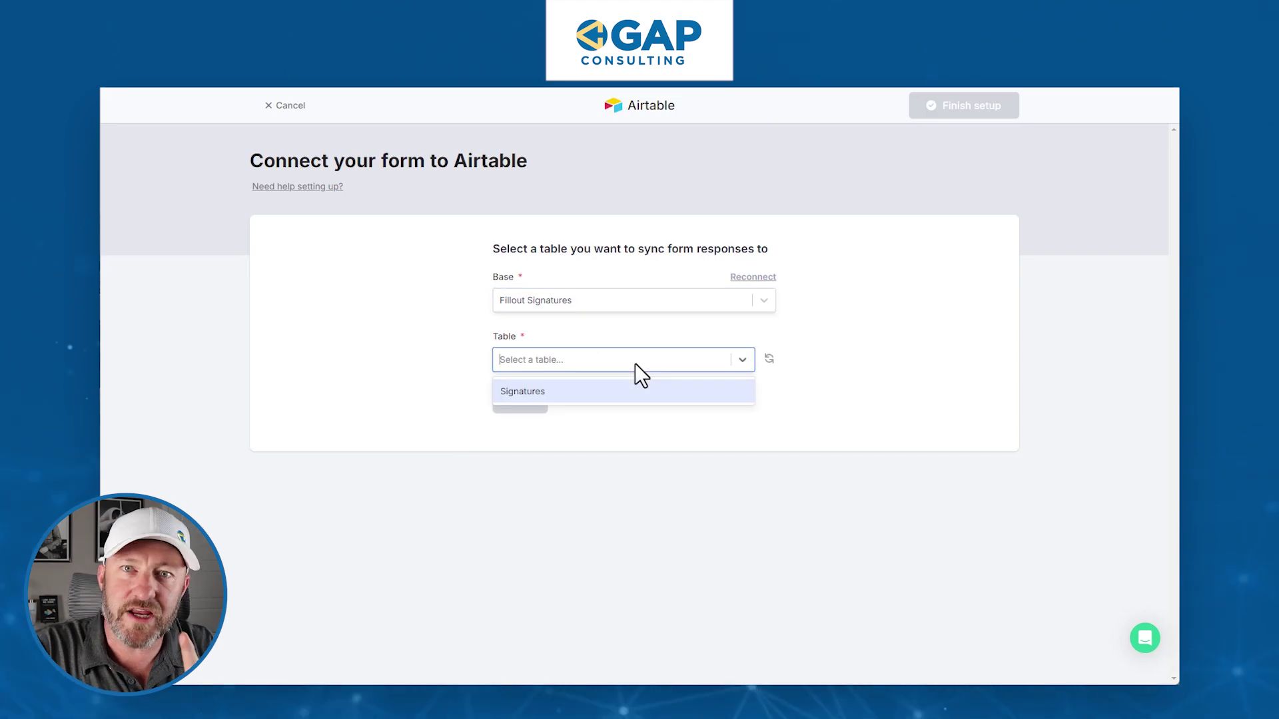
{"action": "left_click", "coordinate": [589, 398]}
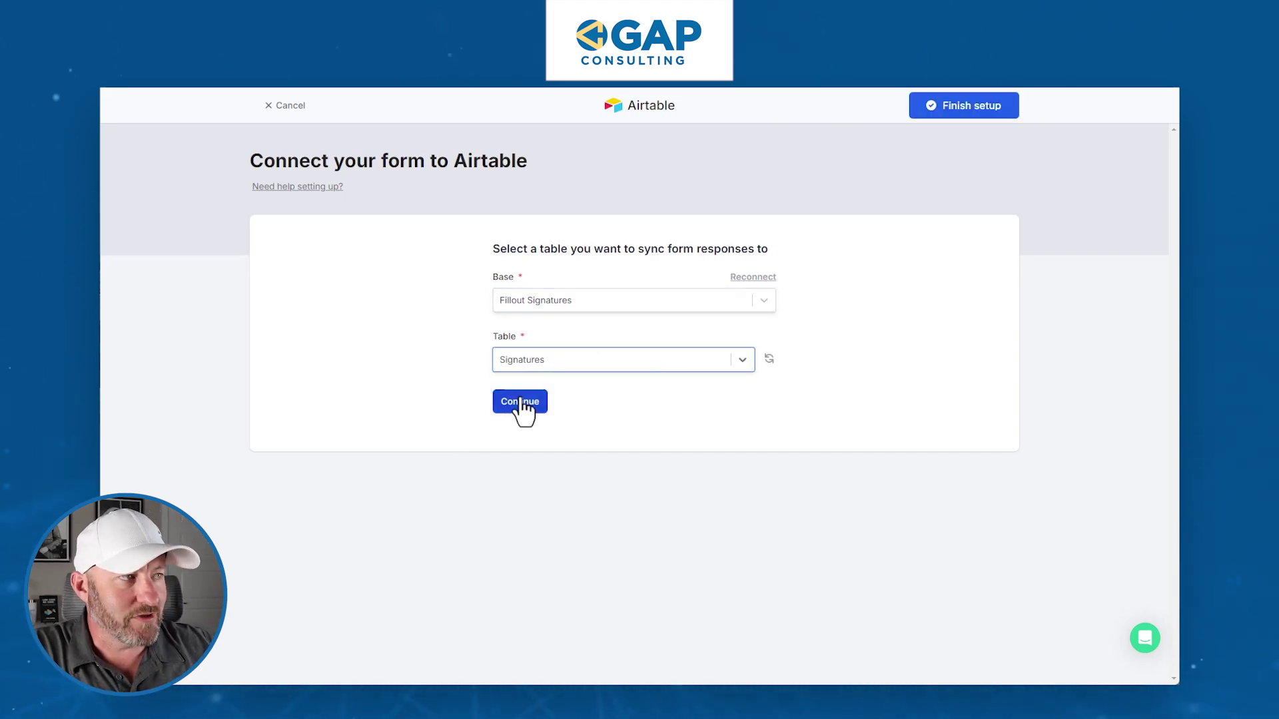
{"action": "left_click", "coordinate": [526, 405]}
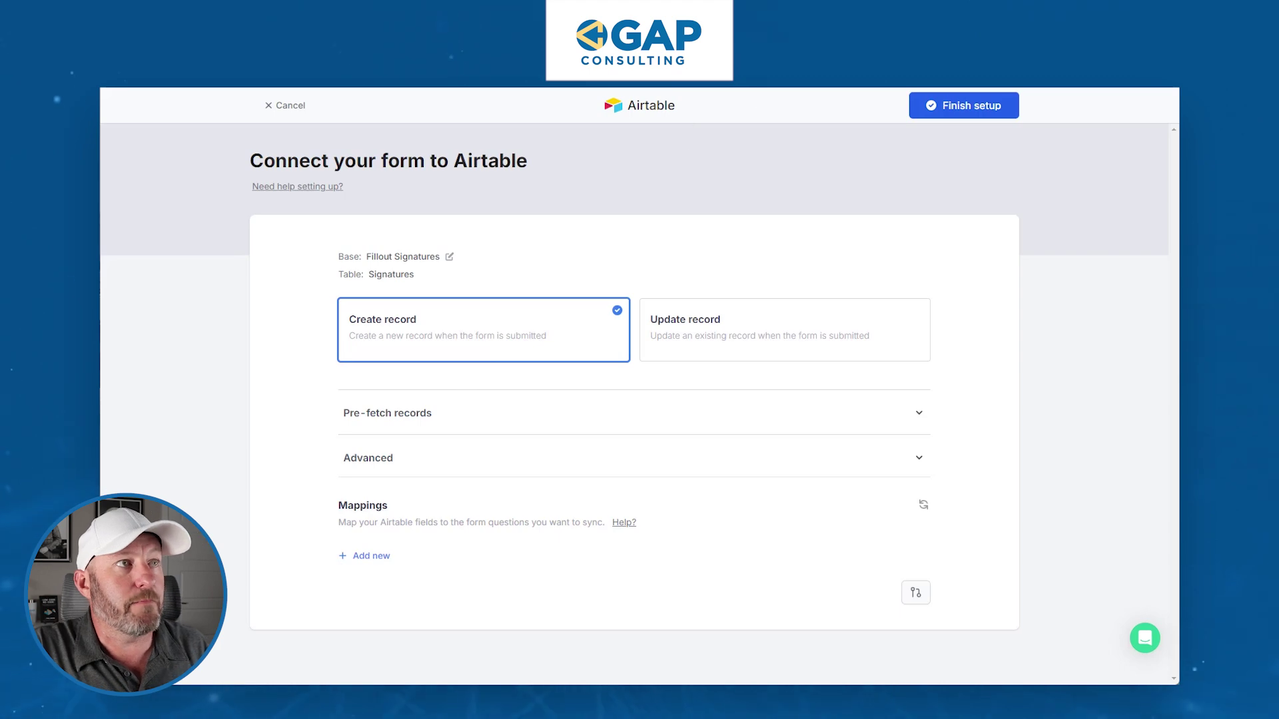
- Map the Airtable Your Name field to the 'Your Name Here' question
{"action": "left_click", "coordinate": [733, 77]}
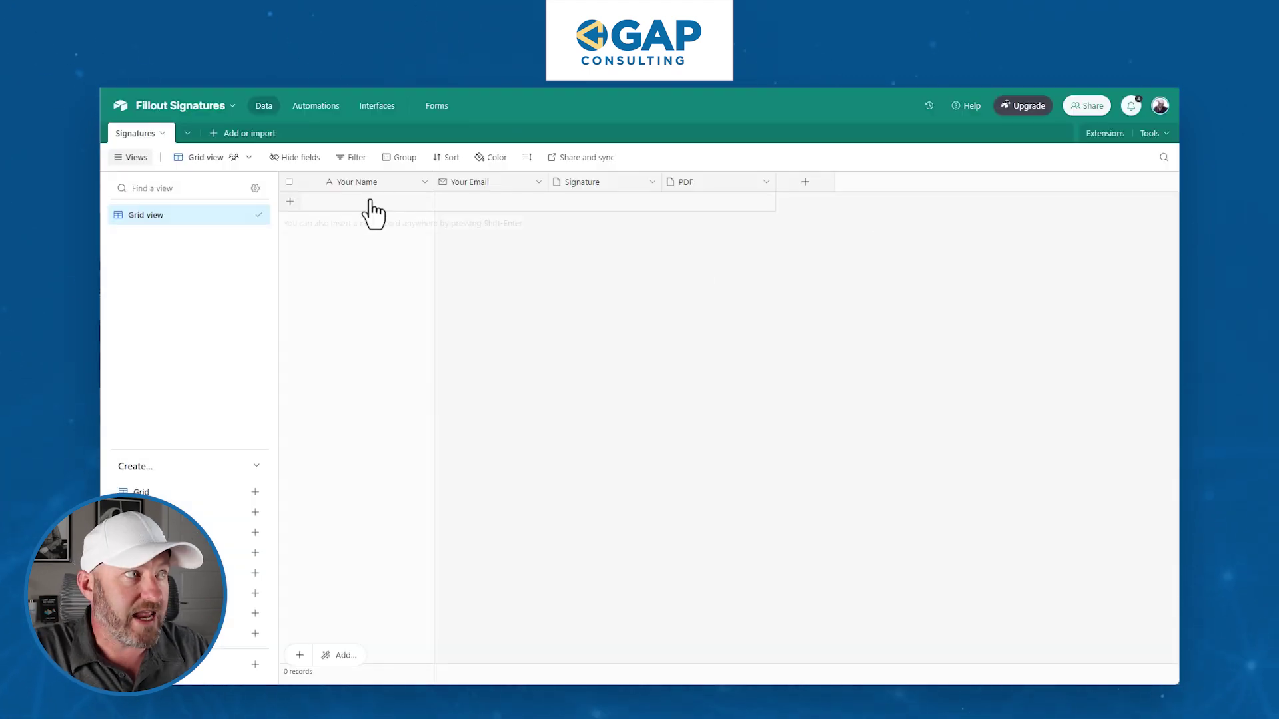
{"action": "left_click", "coordinate": [733, 77]}
{"action": "left_click", "coordinate": [366, 556]}
{"action": "left_click", "coordinate": [373, 557]}
{"action": "left_click", "coordinate": [398, 655]}
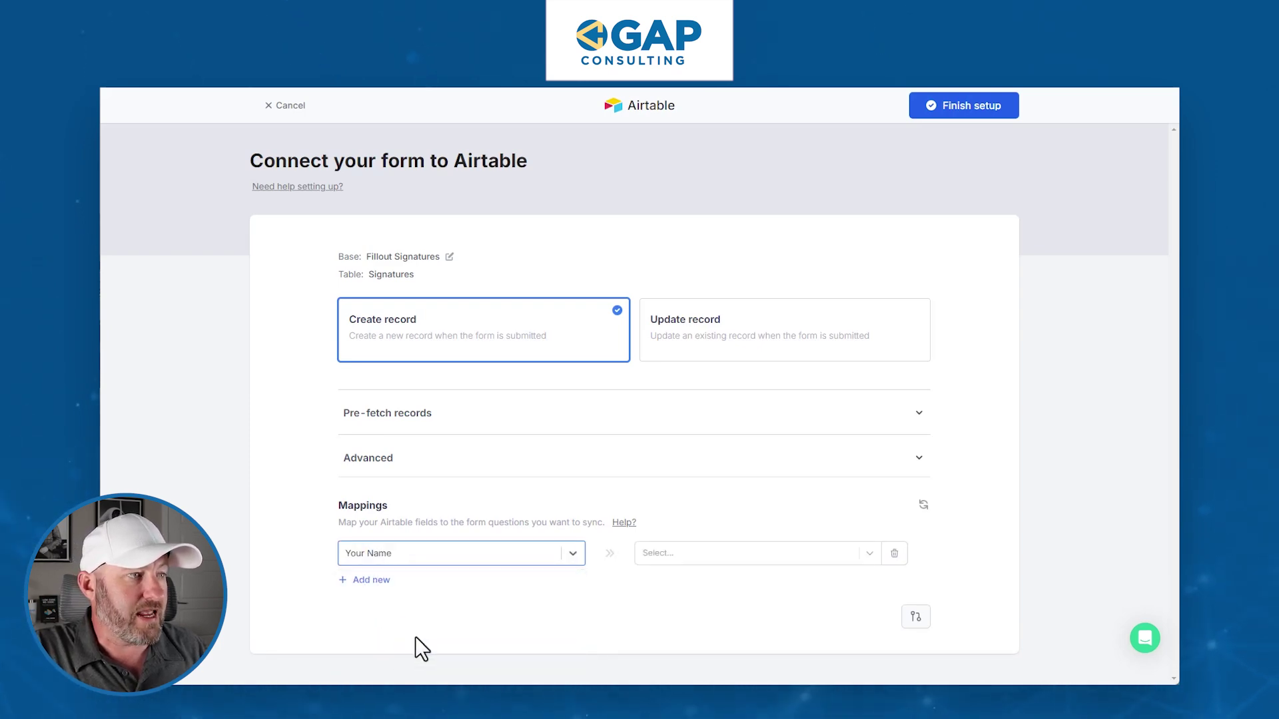
{"action": "left_click", "coordinate": [694, 564]}
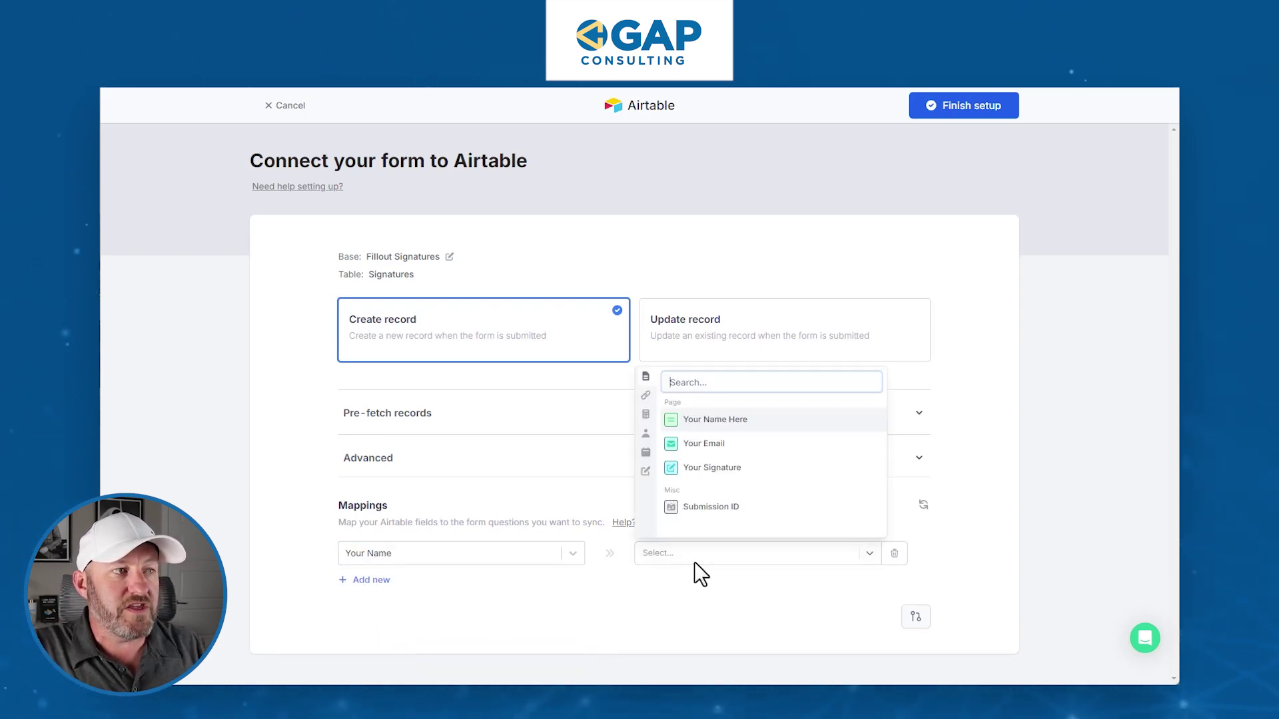
{"action": "left_click", "coordinate": [715, 419]}
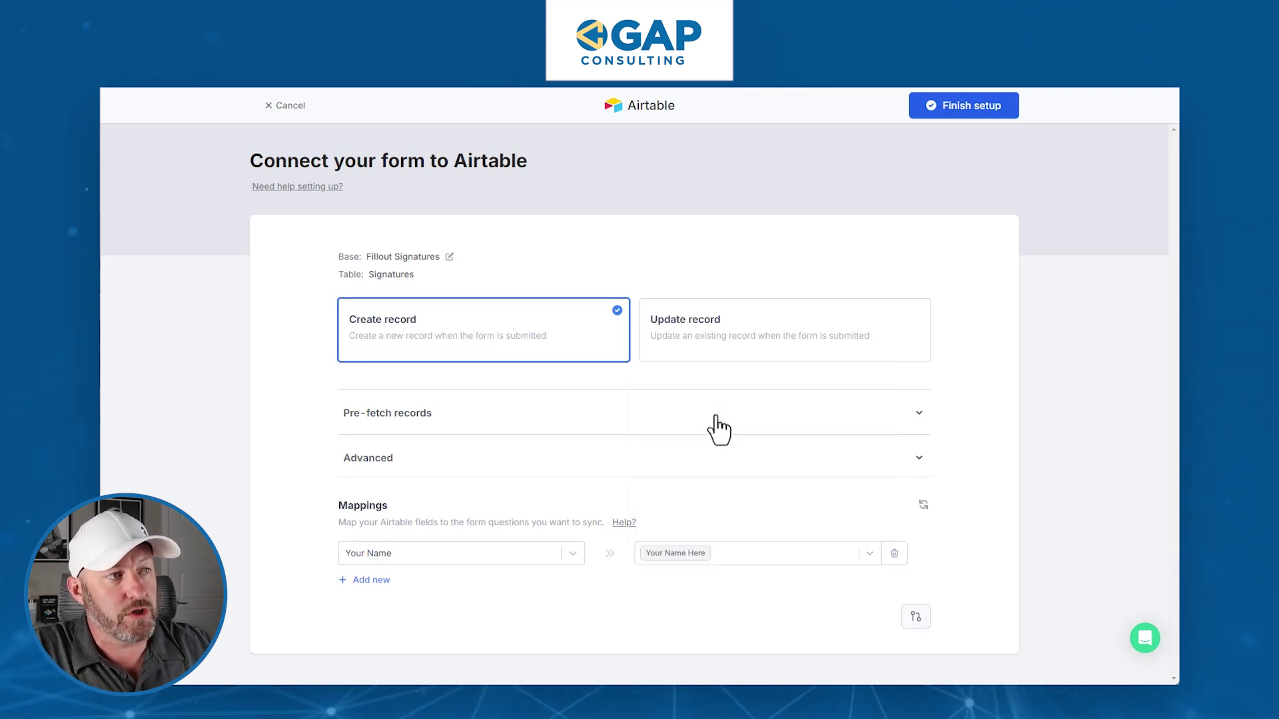
- Map Your Email and Signature to their form questions and finish the Airtable setup
{"action": "left_click", "coordinate": [367, 581]}
{"action": "left_click", "coordinate": [368, 584]}
{"action": "left_click", "coordinate": [381, 527]}
{"action": "left_click", "coordinate": [704, 581]}
{"action": "left_click", "coordinate": [702, 486]}
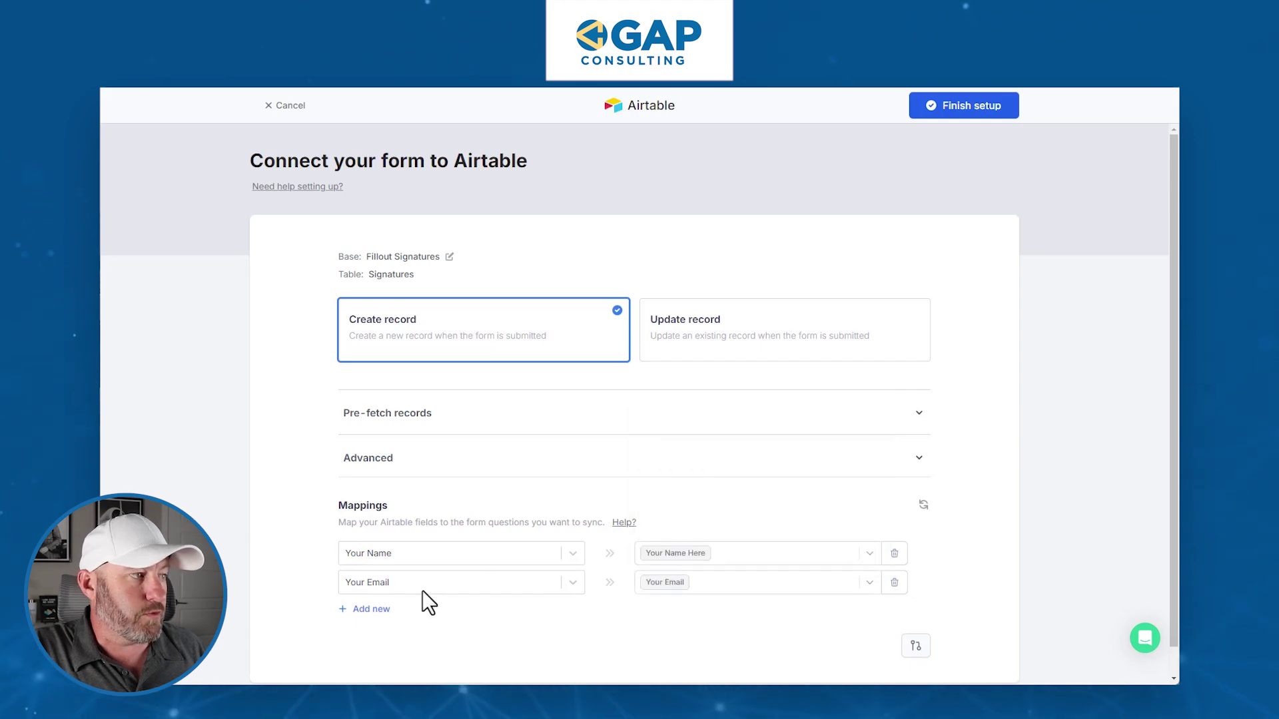
{"action": "left_click", "coordinate": [374, 613]}
{"action": "left_click", "coordinate": [432, 611]}
{"action": "left_click", "coordinate": [395, 536]}
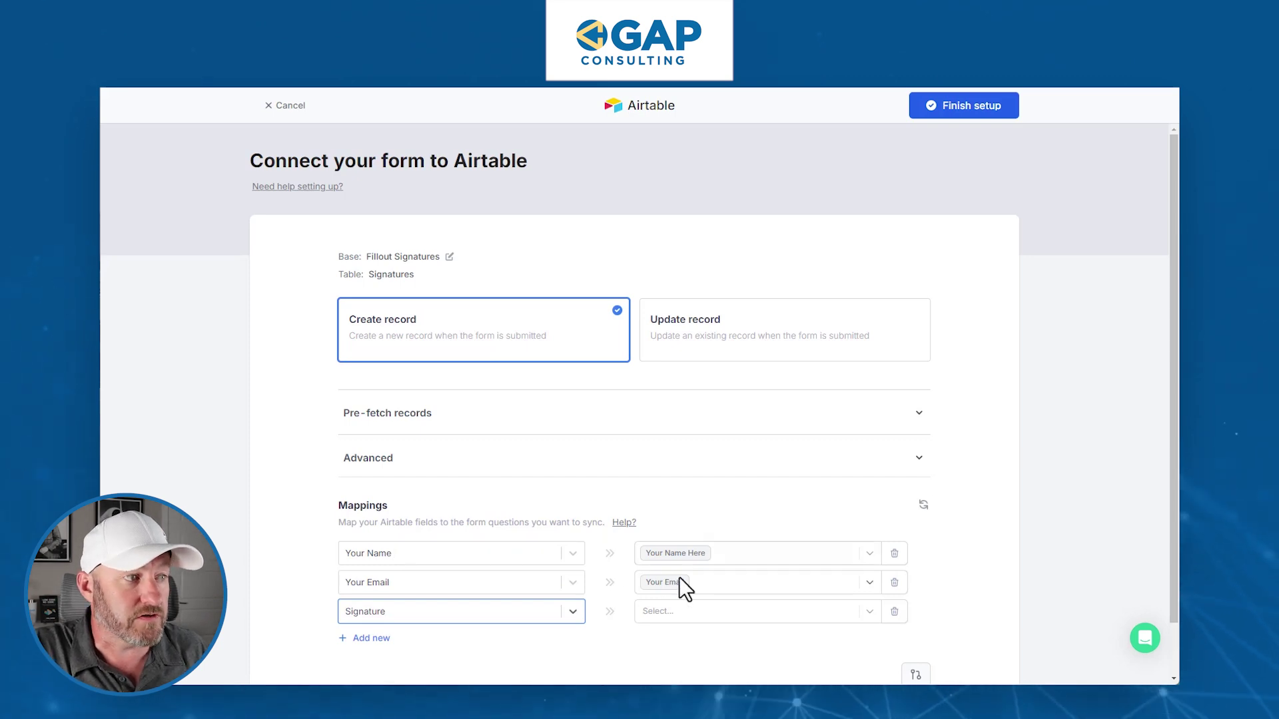
{"action": "left_click", "coordinate": [685, 613]}
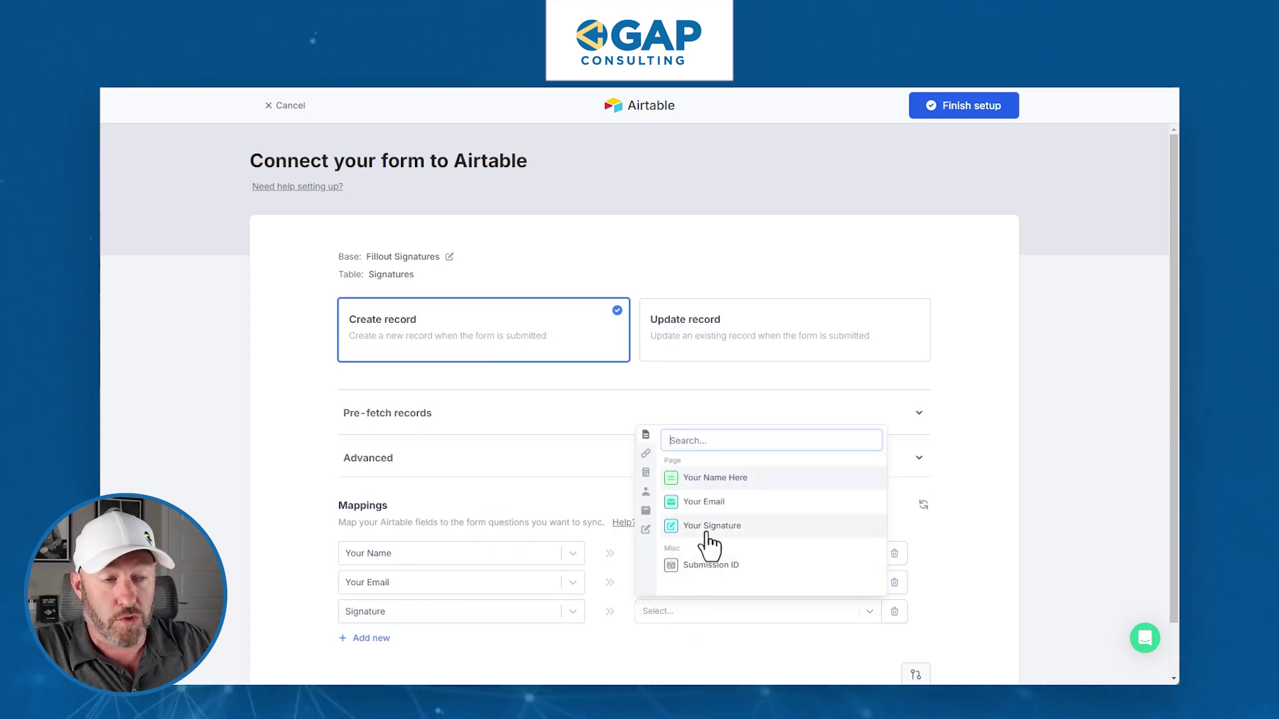
{"action": "left_click", "coordinate": [677, 528]}
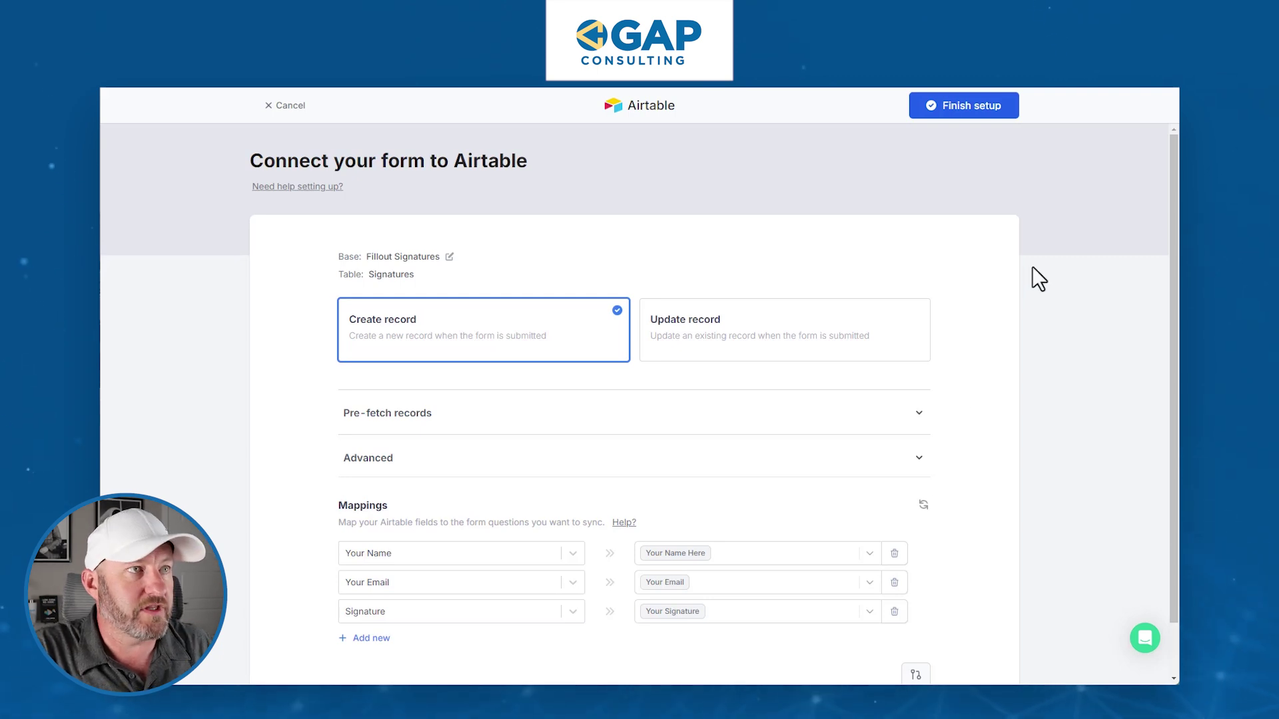
{"action": "left_click", "coordinate": [940, 108]}
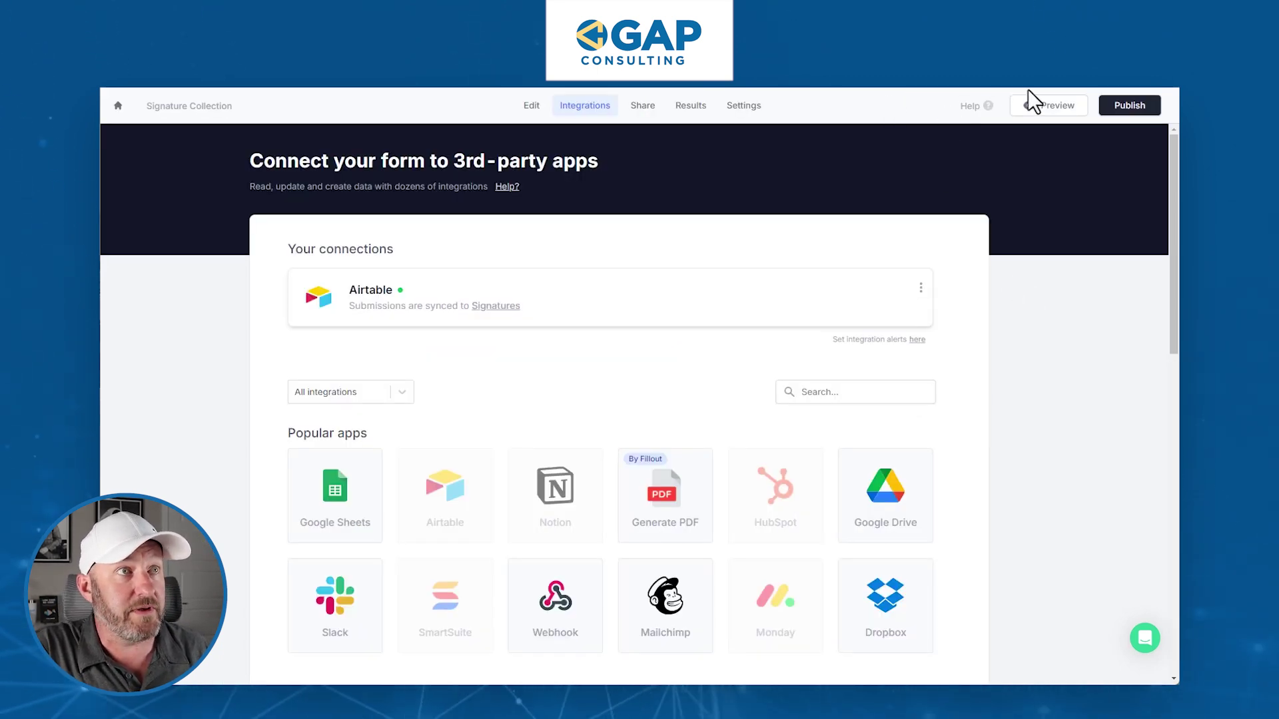
- Publish the form and submit a live test response with name, email and a drawn signature
{"action": "left_click", "coordinate": [1151, 106]}
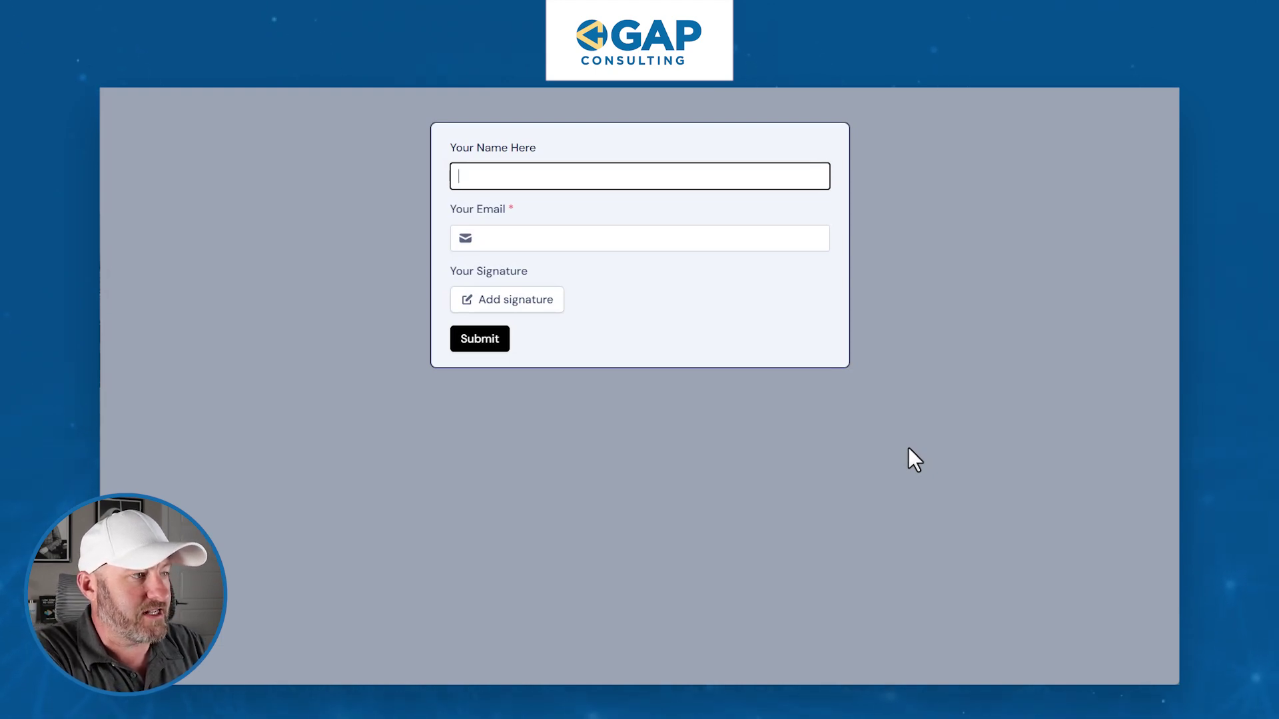
{"action": "type", "text": "th"}
{"action": "key", "text": "Tab"}
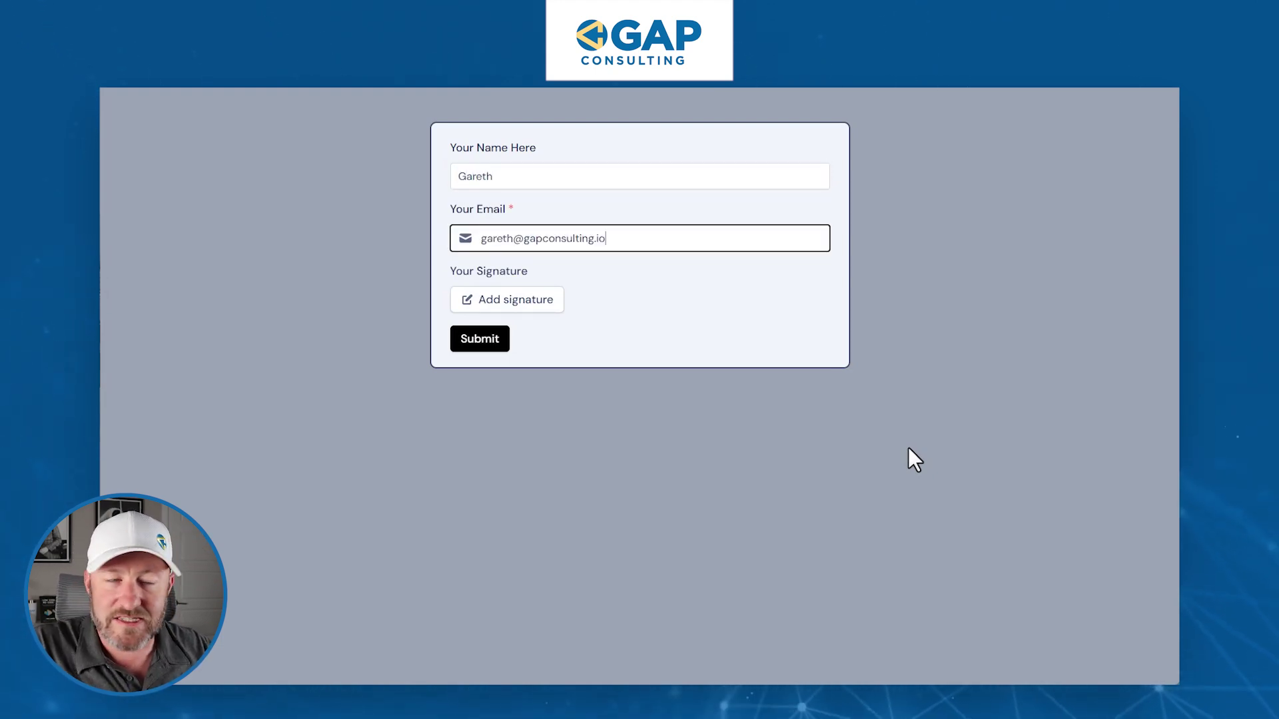
{"action": "left_click", "coordinate": [520, 299]}
{"action": "left_click_drag", "start_coordinate": [540, 242], "coordinate": [611, 228]}
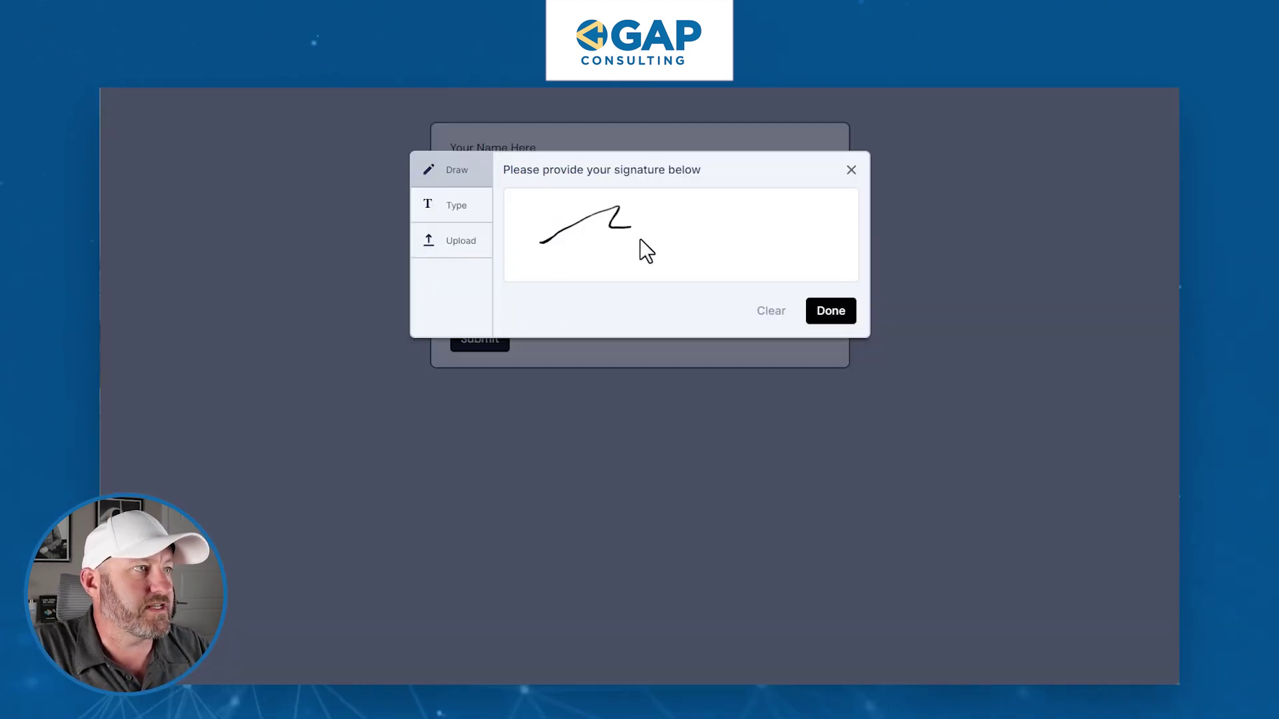
{"action": "left_click", "coordinate": [830, 313]}
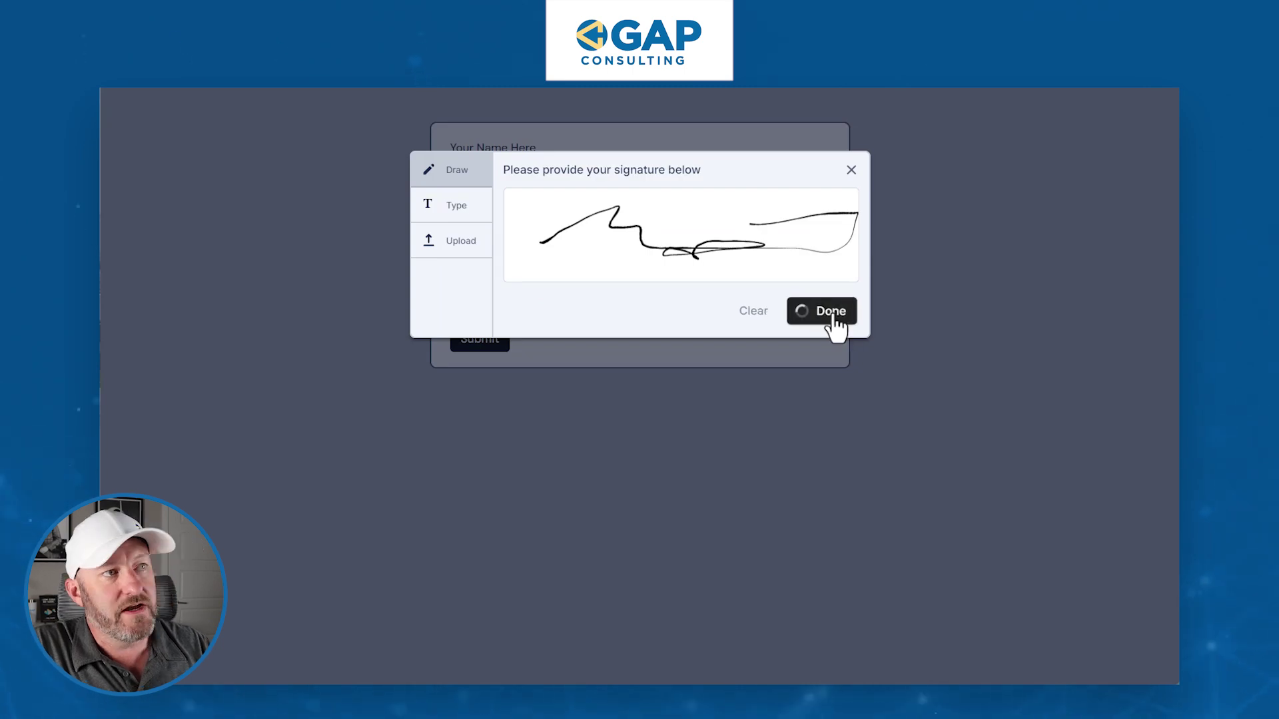
{"action": "left_click", "coordinate": [474, 356]}
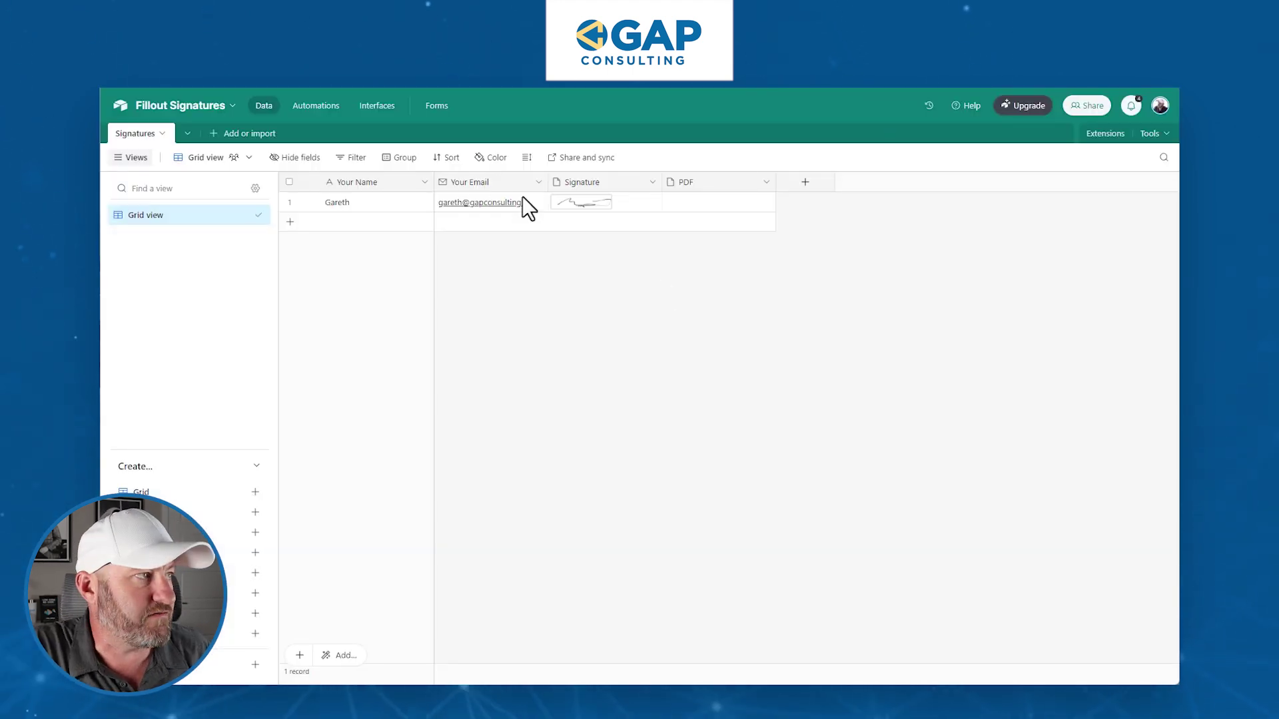
- Check the new Signatures record's name, email and expanded signature attachment in Airtable
{"action": "left_click", "coordinate": [357, 205]}
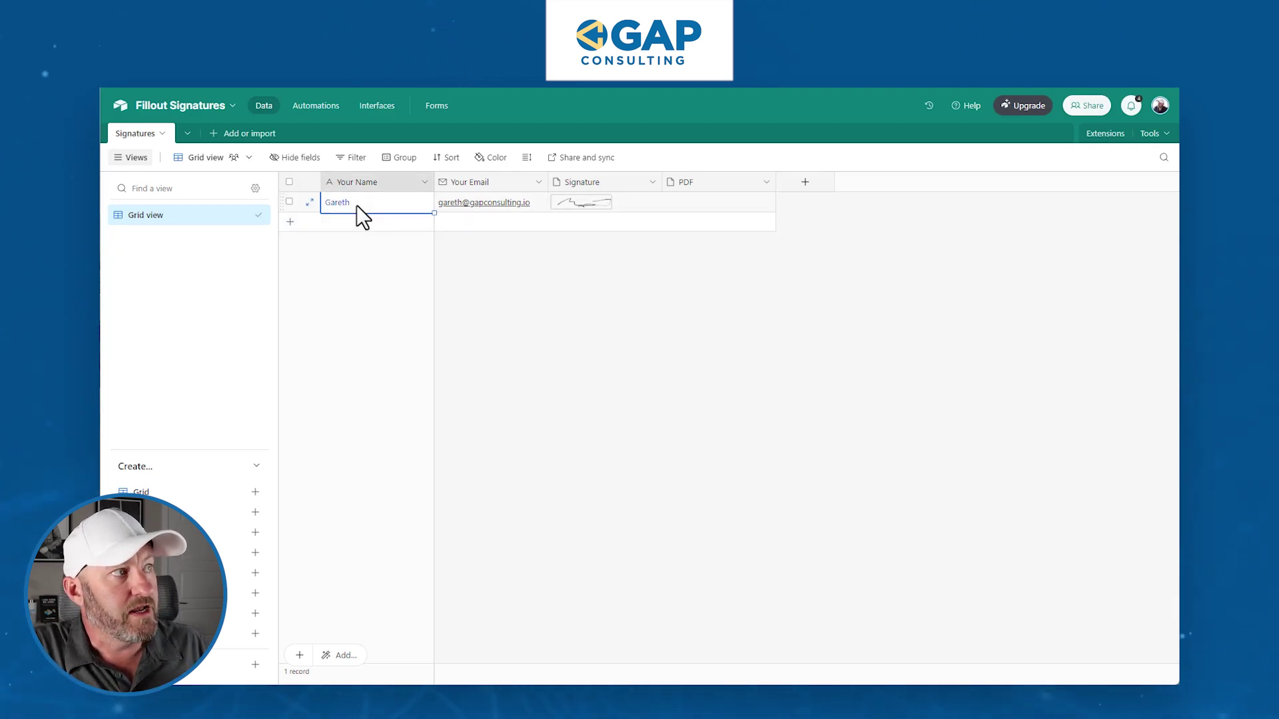
{"action": "left_click", "coordinate": [494, 205]}
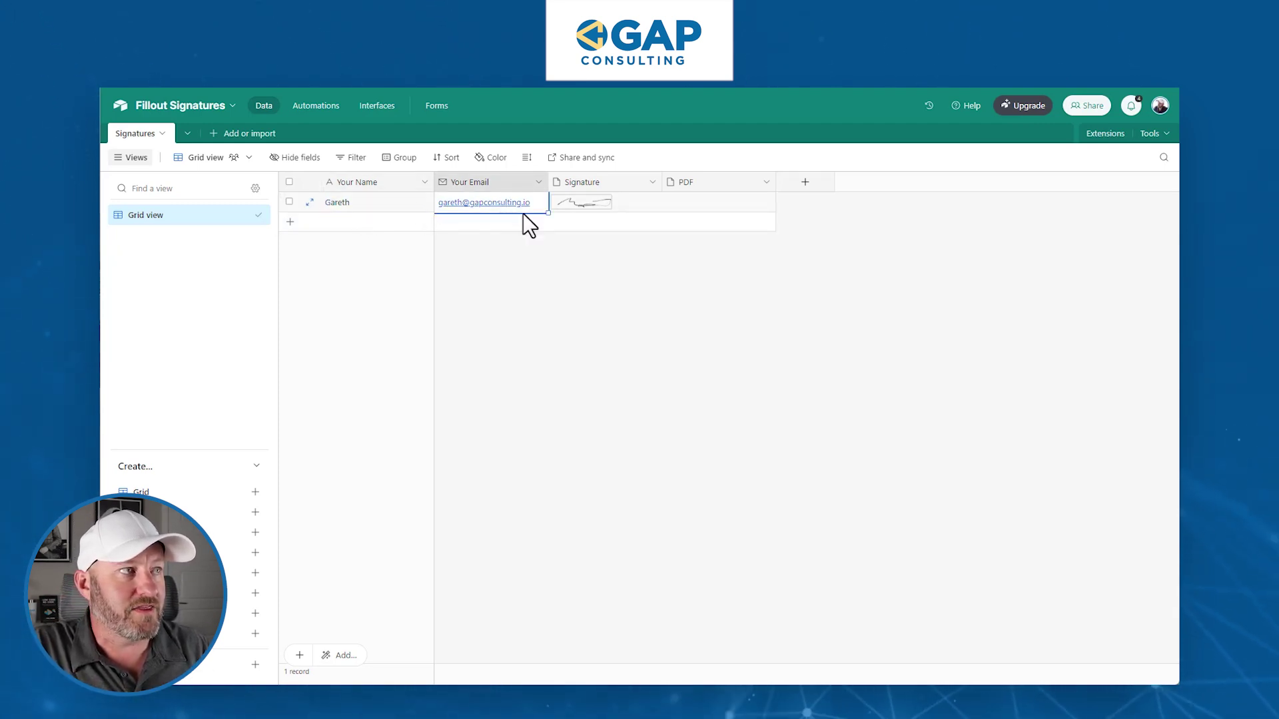
{"action": "left_click", "coordinate": [630, 239]}
{"action": "left_click", "coordinate": [634, 202]}
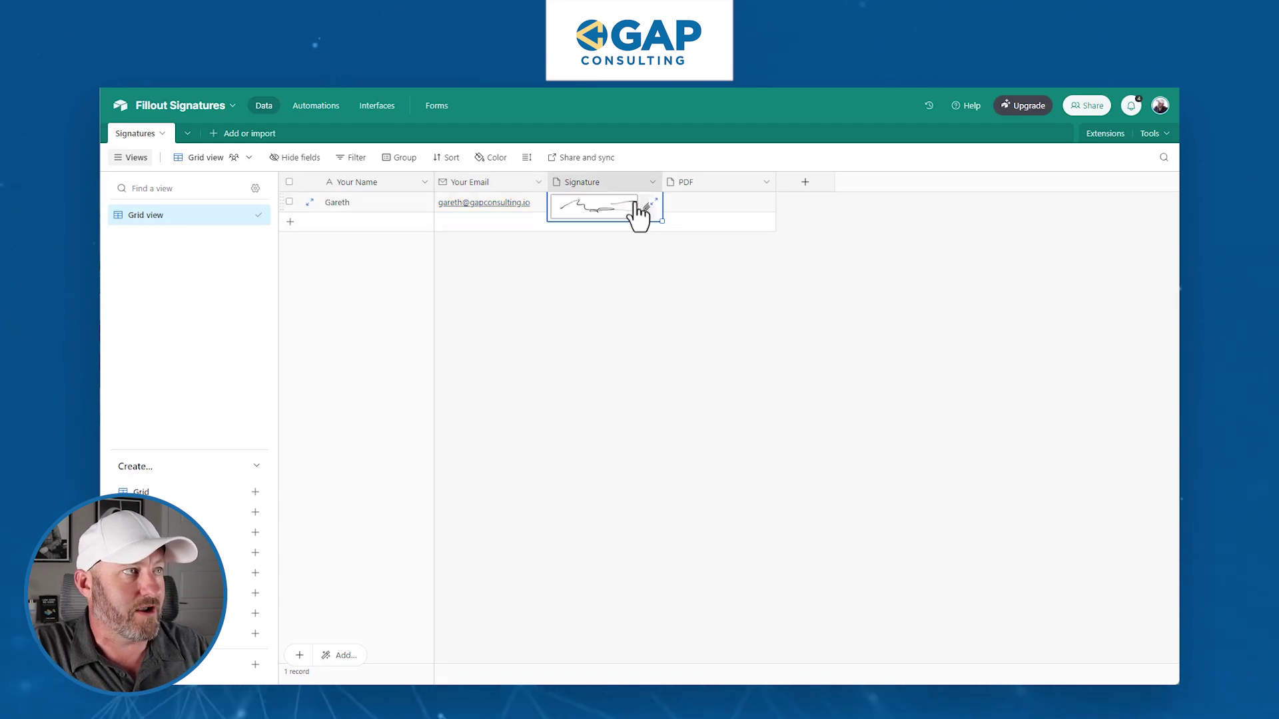
{"action": "left_click", "coordinate": [653, 201]}
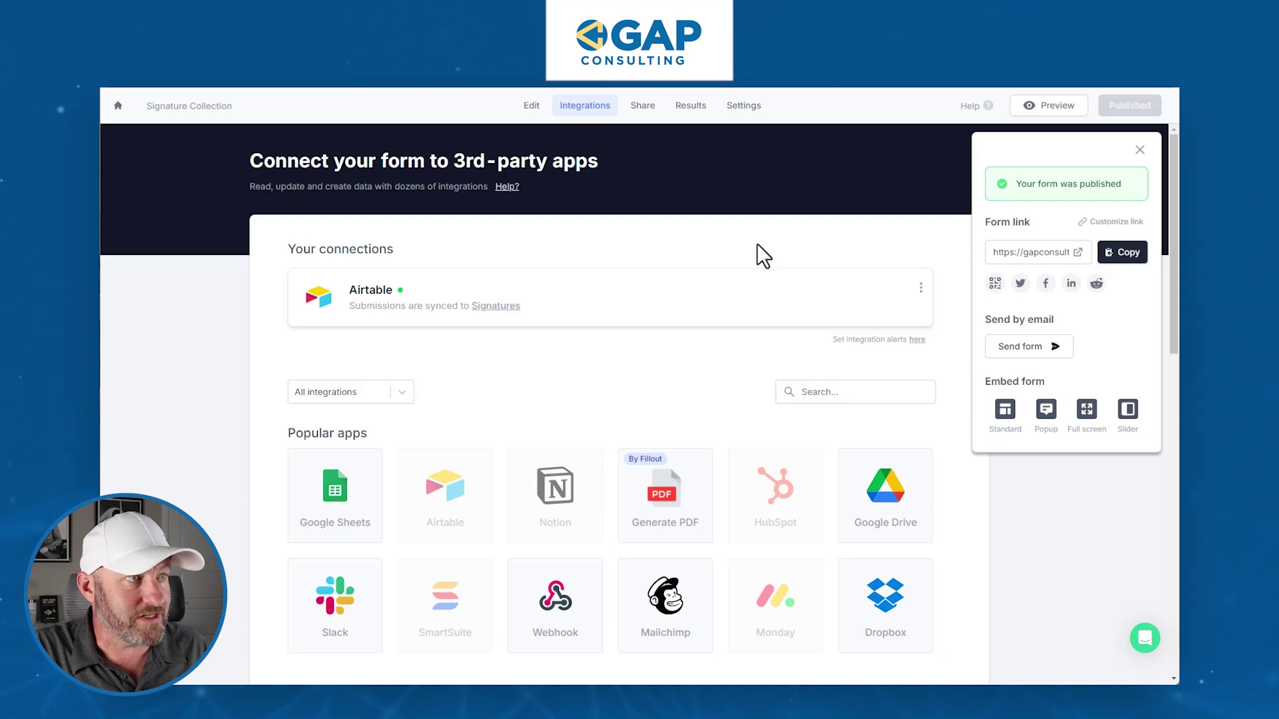
- Start a generated PDF using Fillout Signature.pdf as the template
{"action": "left_click", "coordinate": [757, 243]}
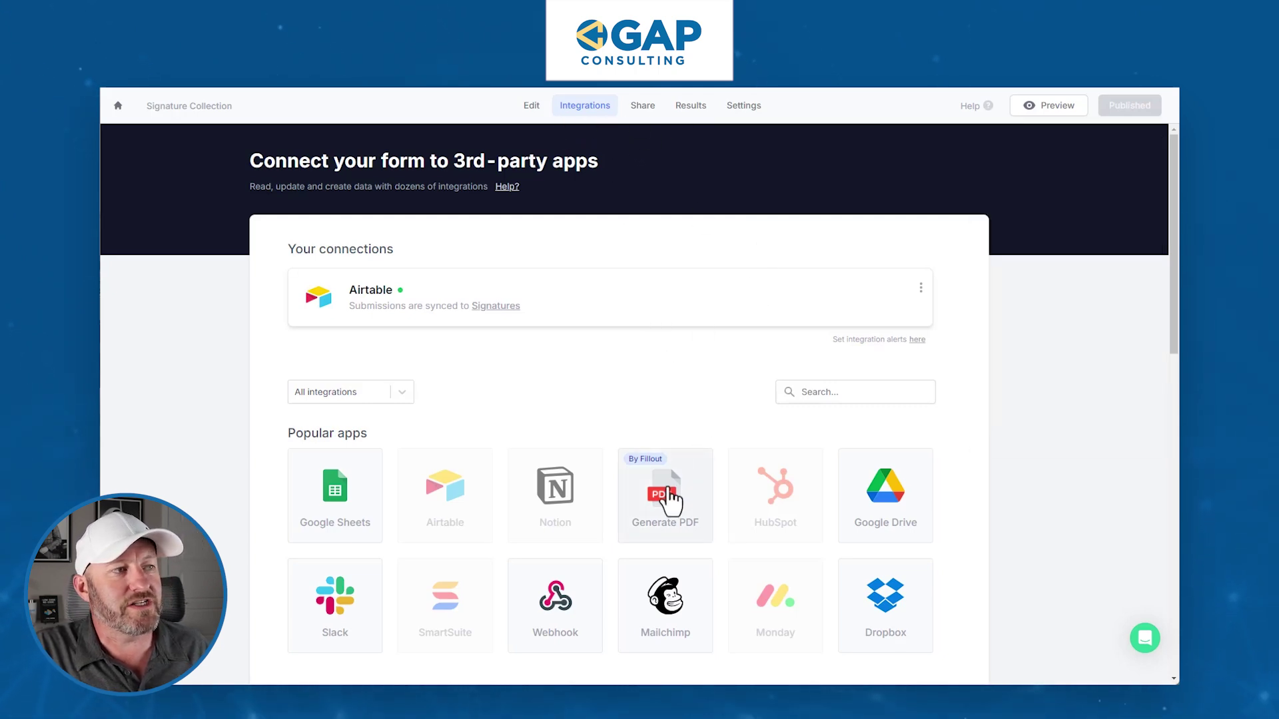
{"action": "mouse_move", "coordinate": [438, 495]}
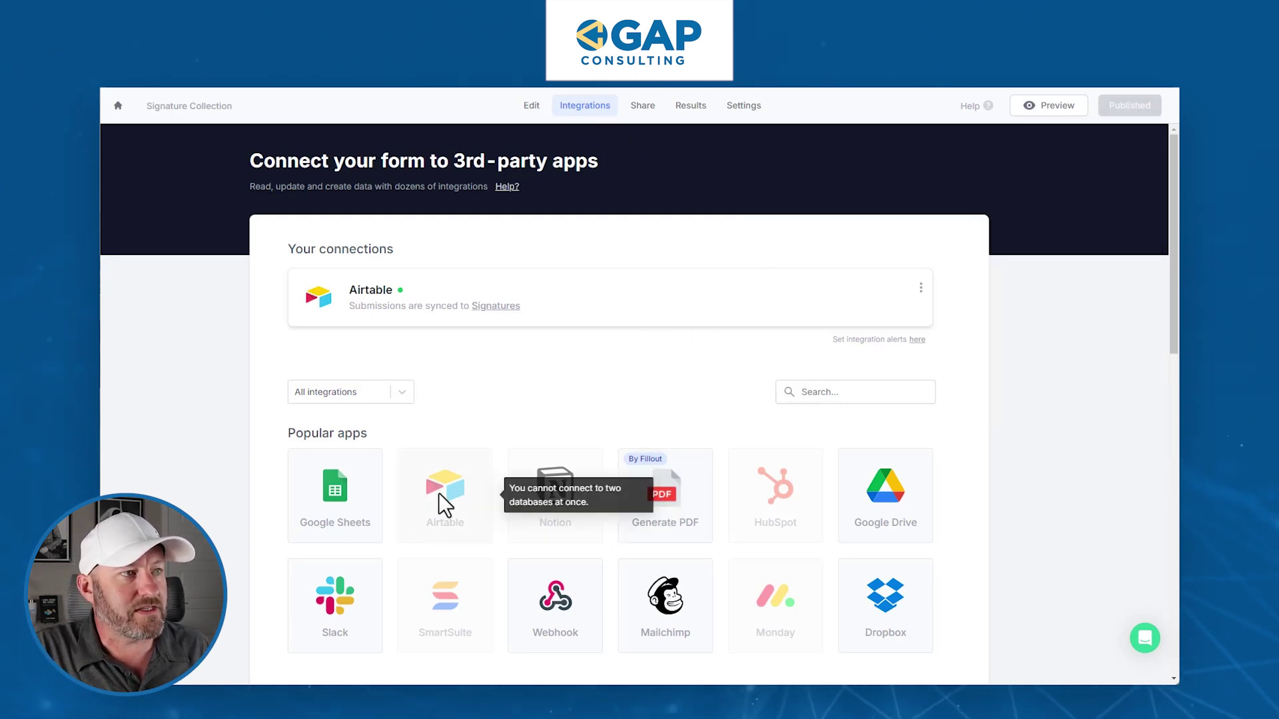
{"action": "left_click", "coordinate": [663, 503]}
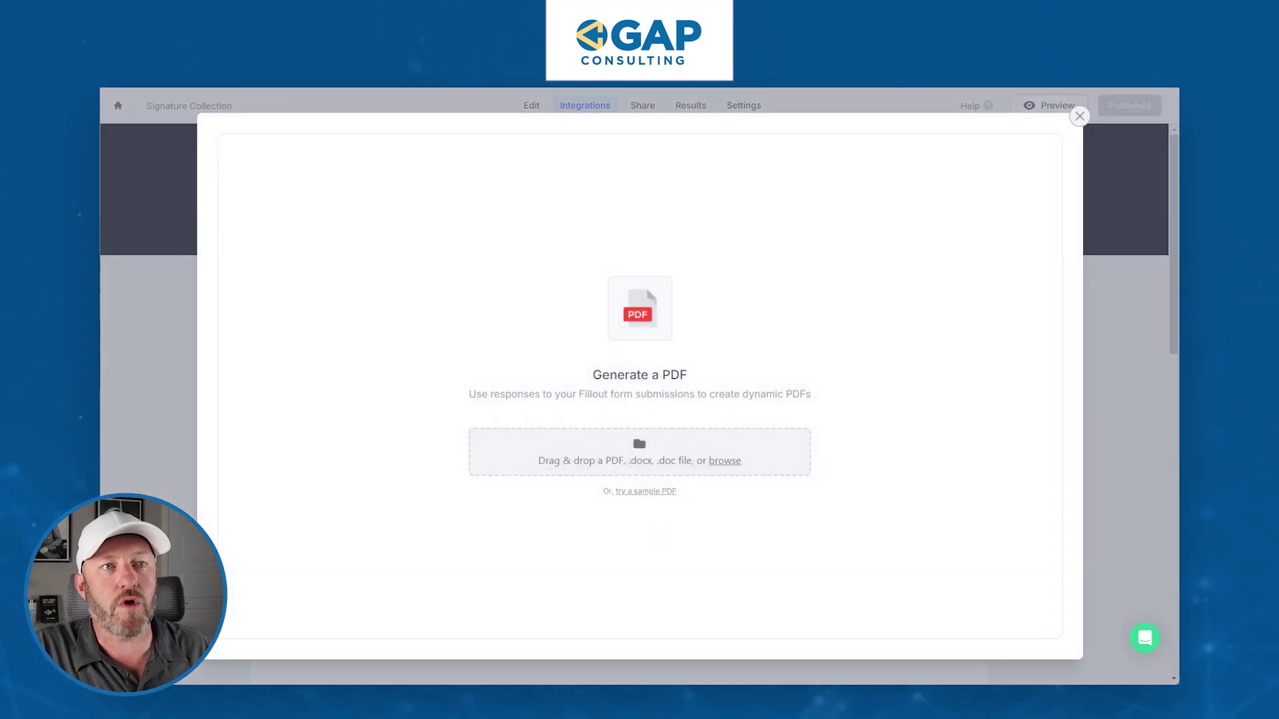
{"action": "left_click_drag", "start_coordinate": [596, 455], "coordinate": [598, 446]}
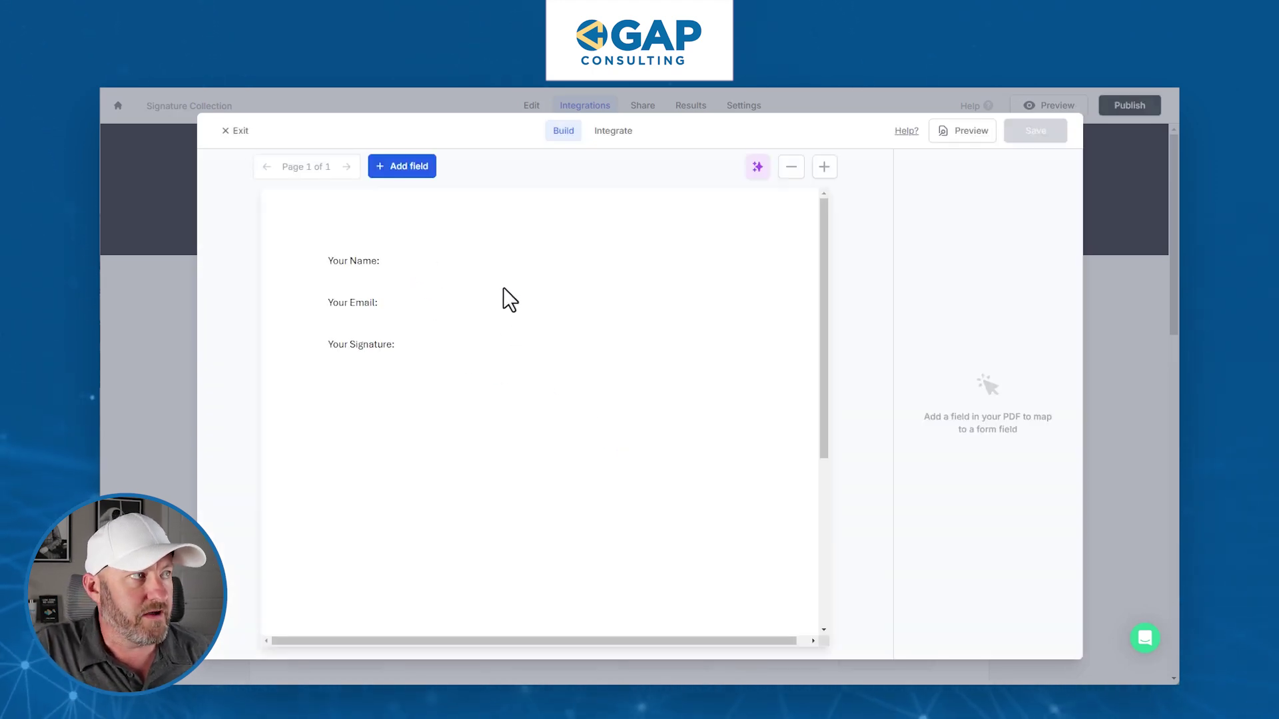
- Place a widened field beside 'Your Signature:' filled by the Your Signature answer, and save
{"action": "left_click", "coordinate": [407, 168]}
{"action": "mouse_move", "coordinate": [303, 245]}
{"action": "left_mouse_down"}
{"action": "mouse_move", "coordinate": [475, 375]}
{"action": "mouse_move", "coordinate": [433, 371]}
{"action": "left_mouse_up"}
{"action": "left_click_drag", "start_coordinate": [592, 380], "coordinate": [756, 382]}
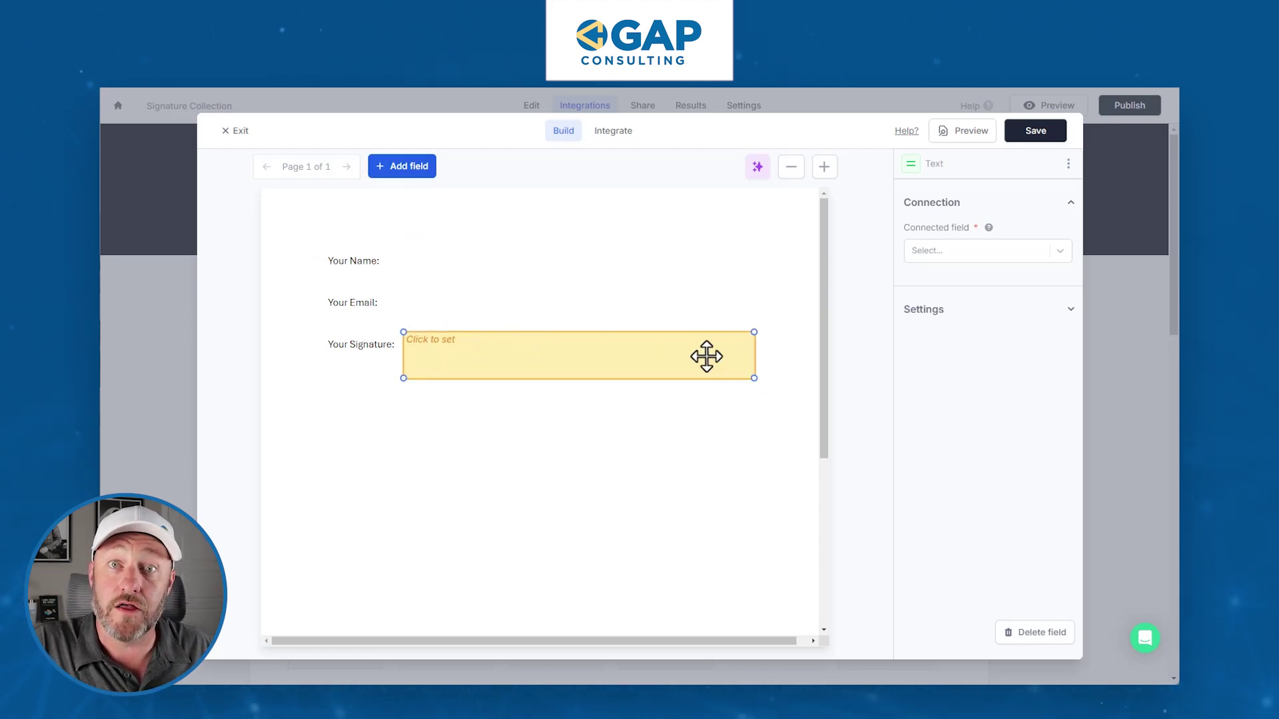
{"action": "left_click", "coordinate": [973, 253]}
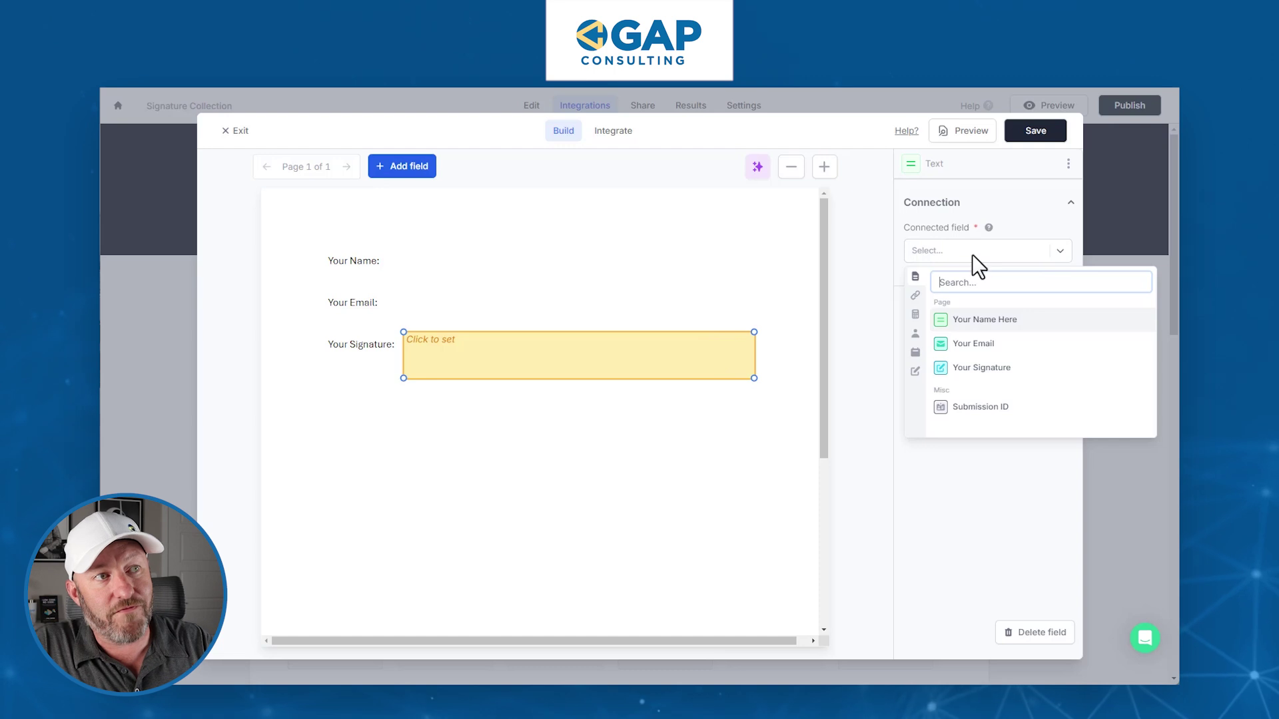
{"action": "left_click", "coordinate": [984, 369]}
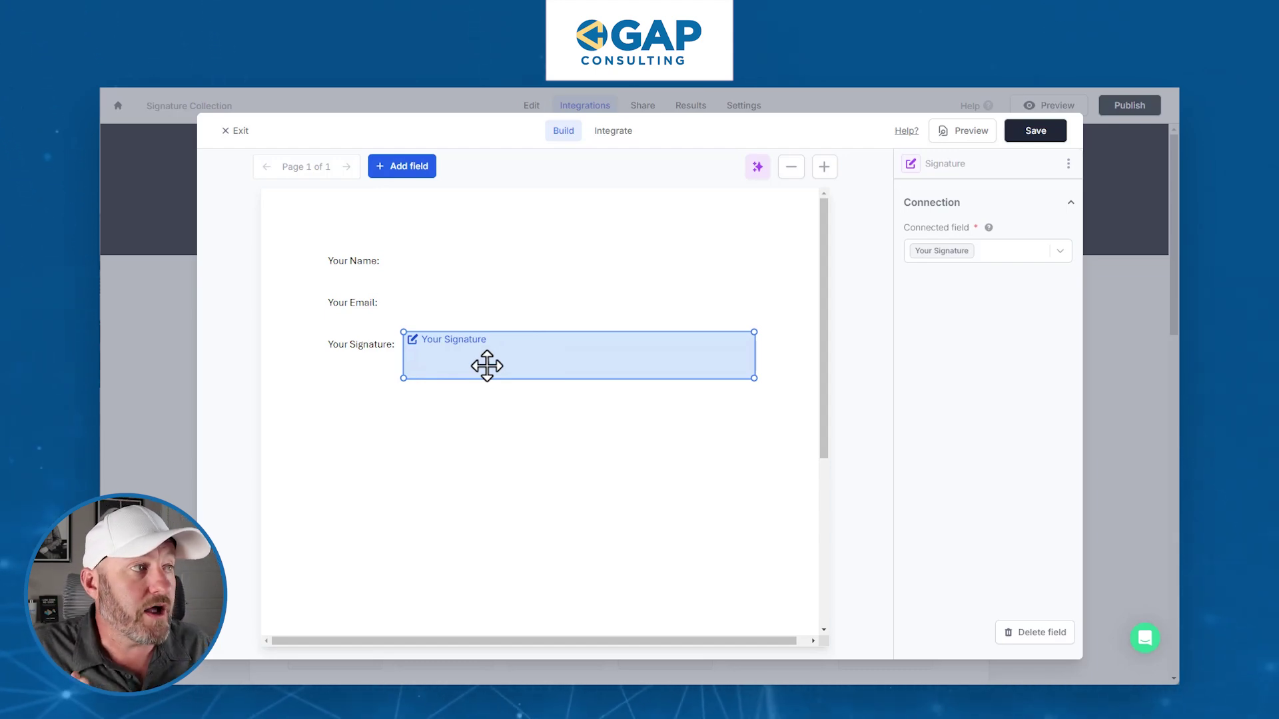
{"action": "left_click", "coordinate": [1036, 133]}
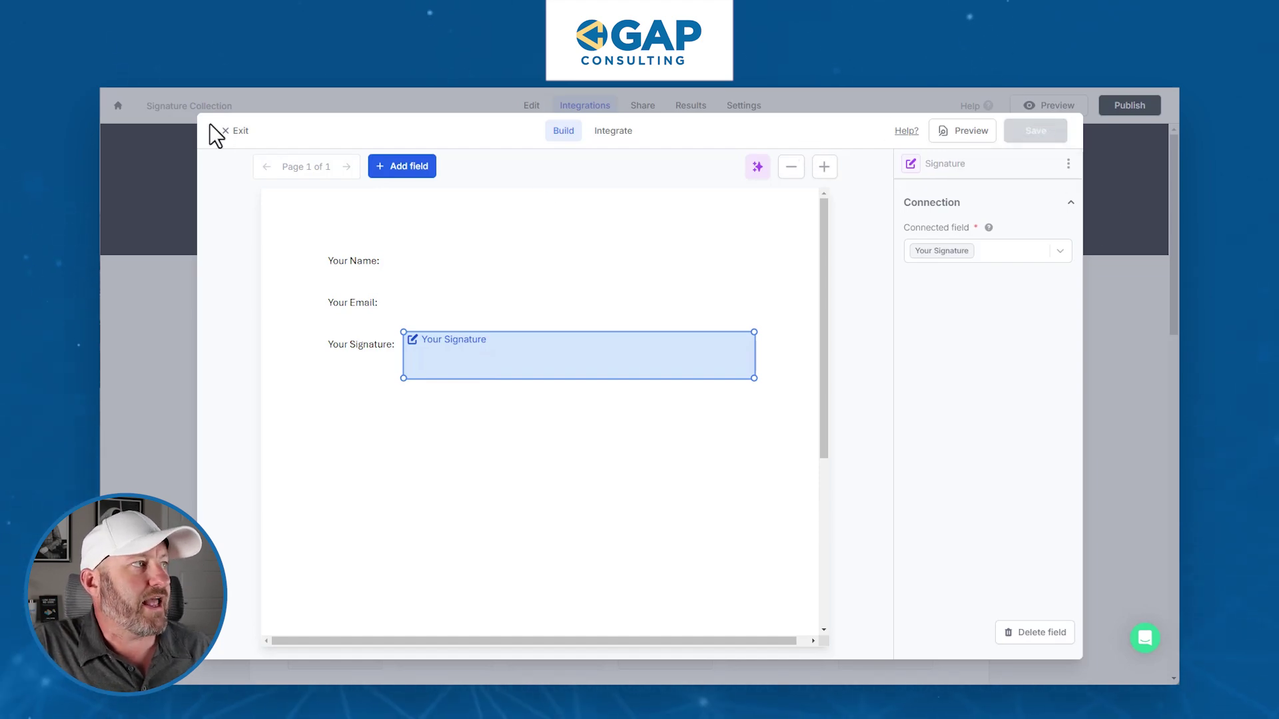
{"action": "left_click", "coordinate": [233, 133]}
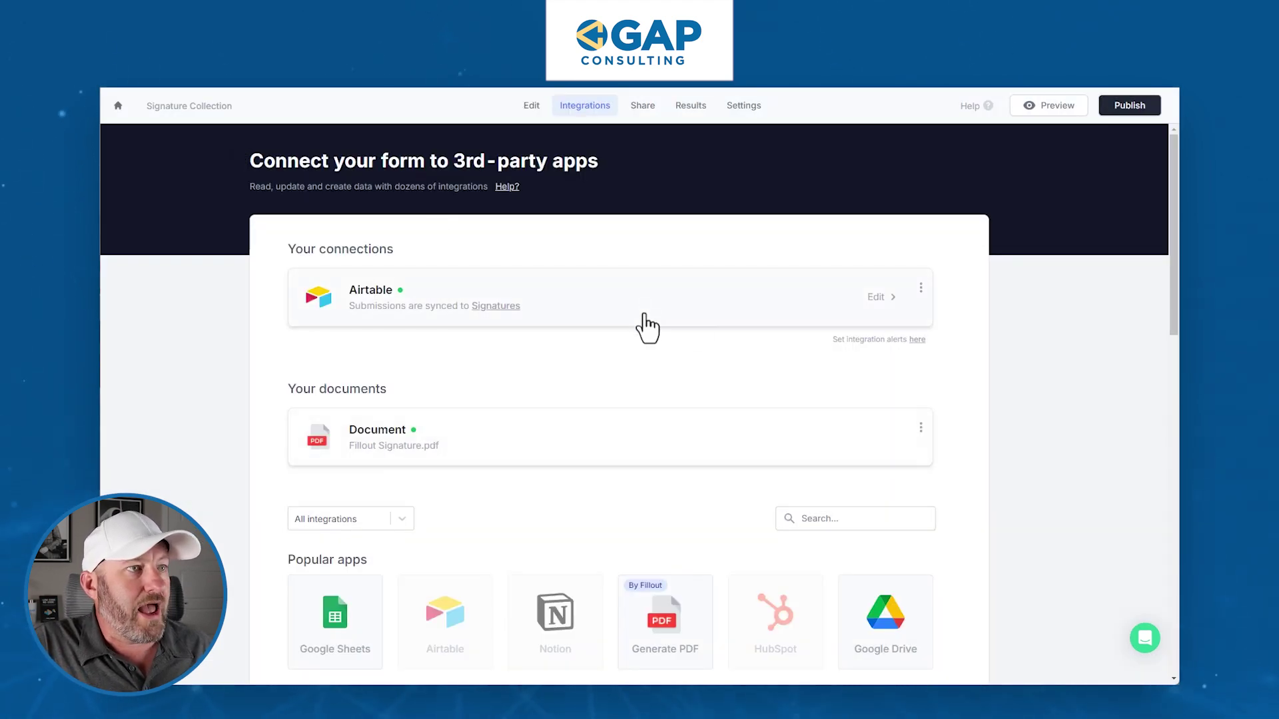
- Delete the Airtable integration and return to the form's Edit view
{"action": "left_click", "coordinate": [921, 289]}
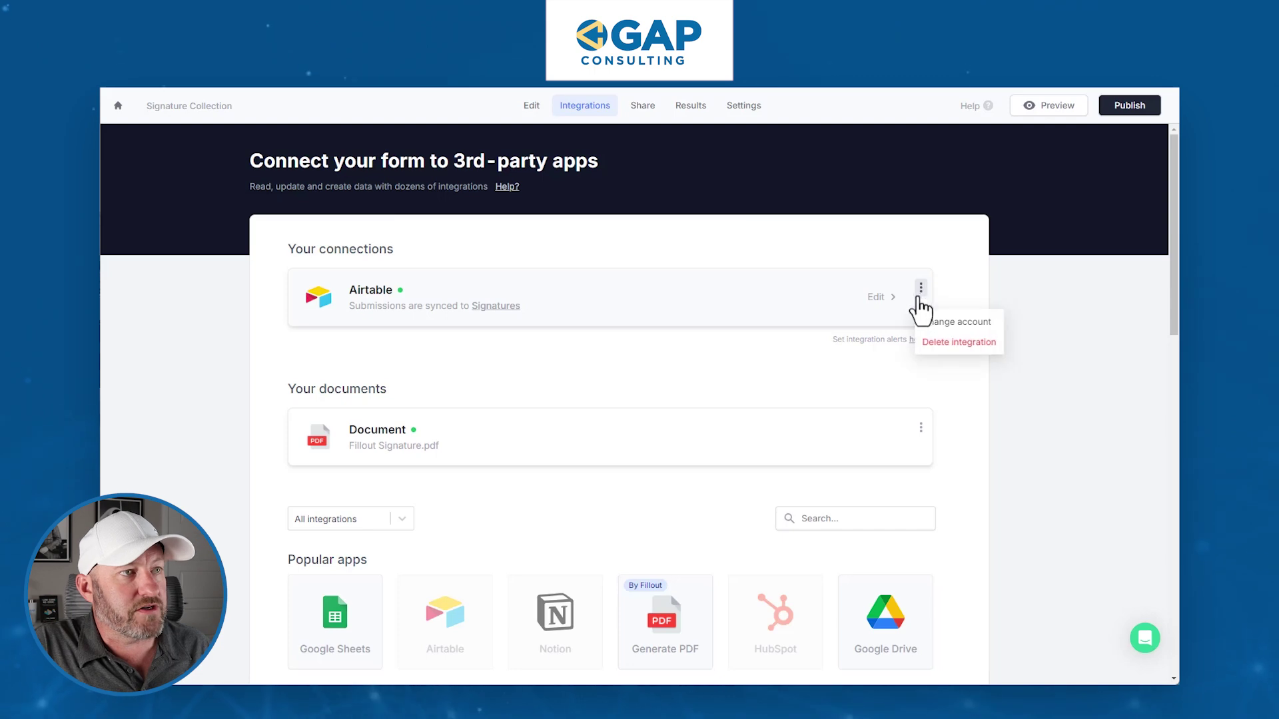
{"action": "left_click", "coordinate": [951, 345]}
{"action": "left_click", "coordinate": [1044, 239]}
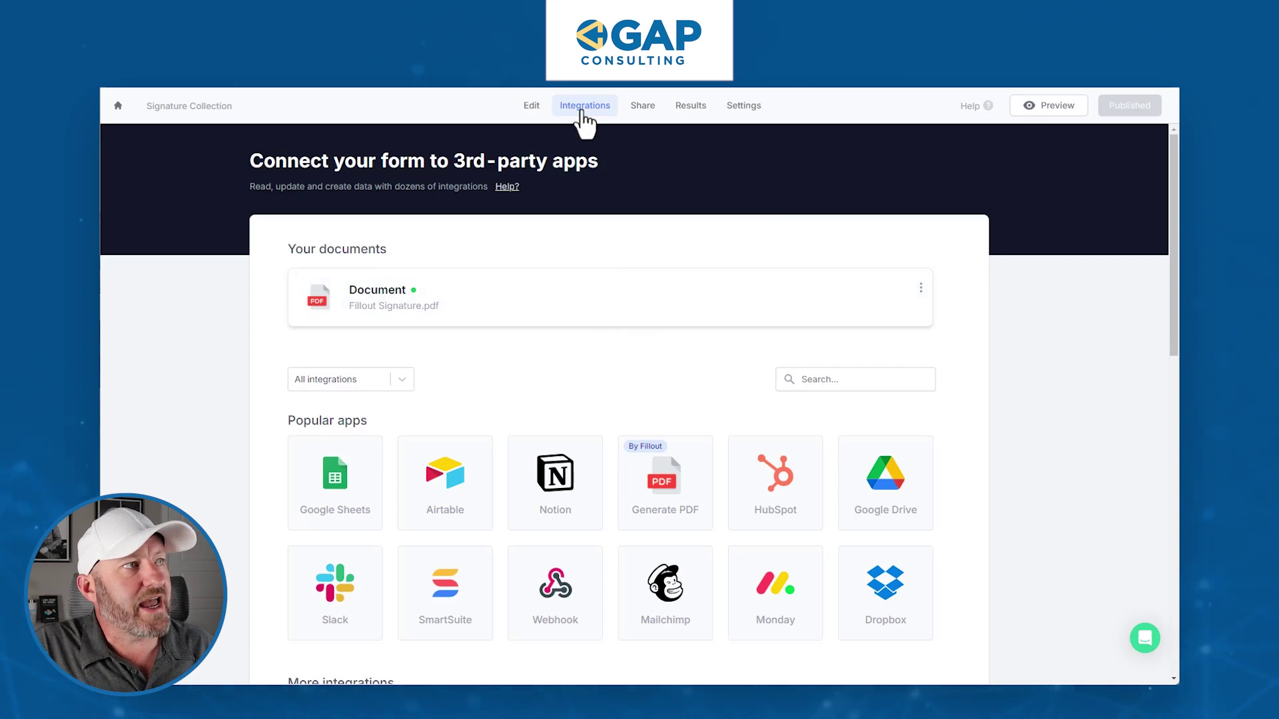
{"action": "left_click", "coordinate": [531, 108]}
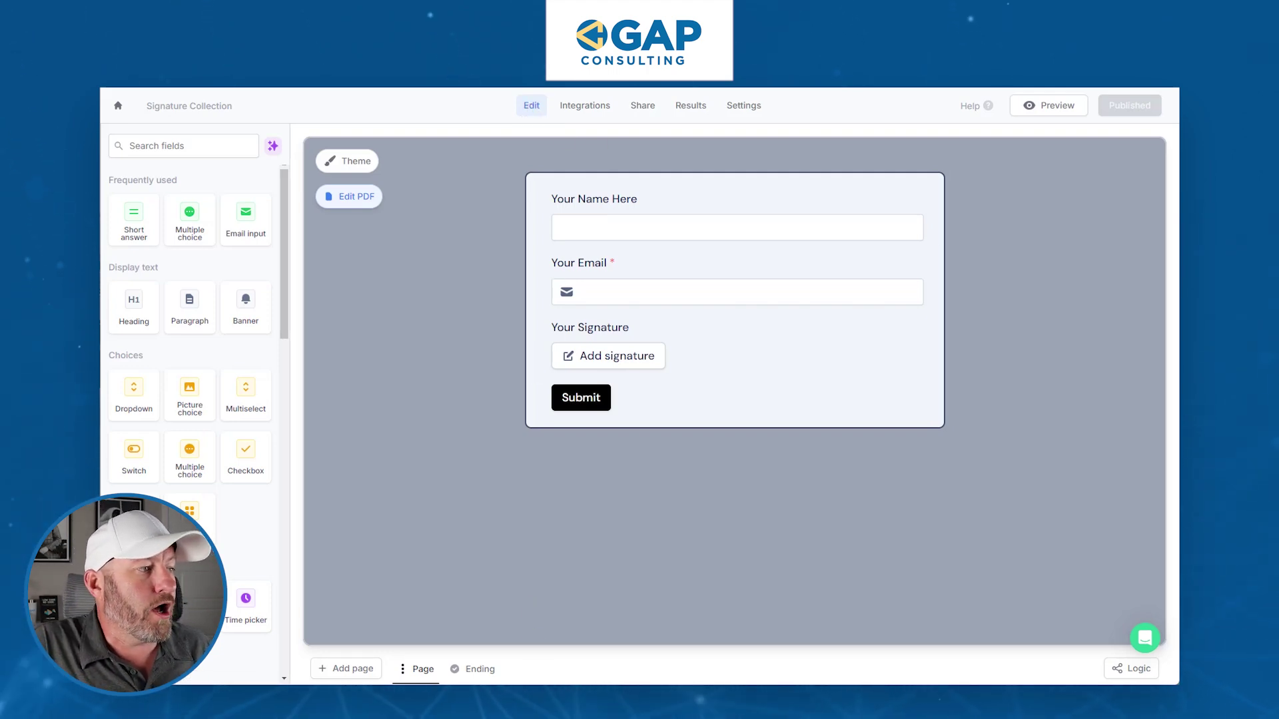
- Add a 'Download your PDF' button to the Thank you ending, delivering Fillout Signature.pdf
{"action": "left_click", "coordinate": [474, 669]}
{"action": "scroll", "coordinate": [223, 506], "scroll_direction": "down", "scroll_amount": 1}
{"action": "left_click", "coordinate": [194, 521]}
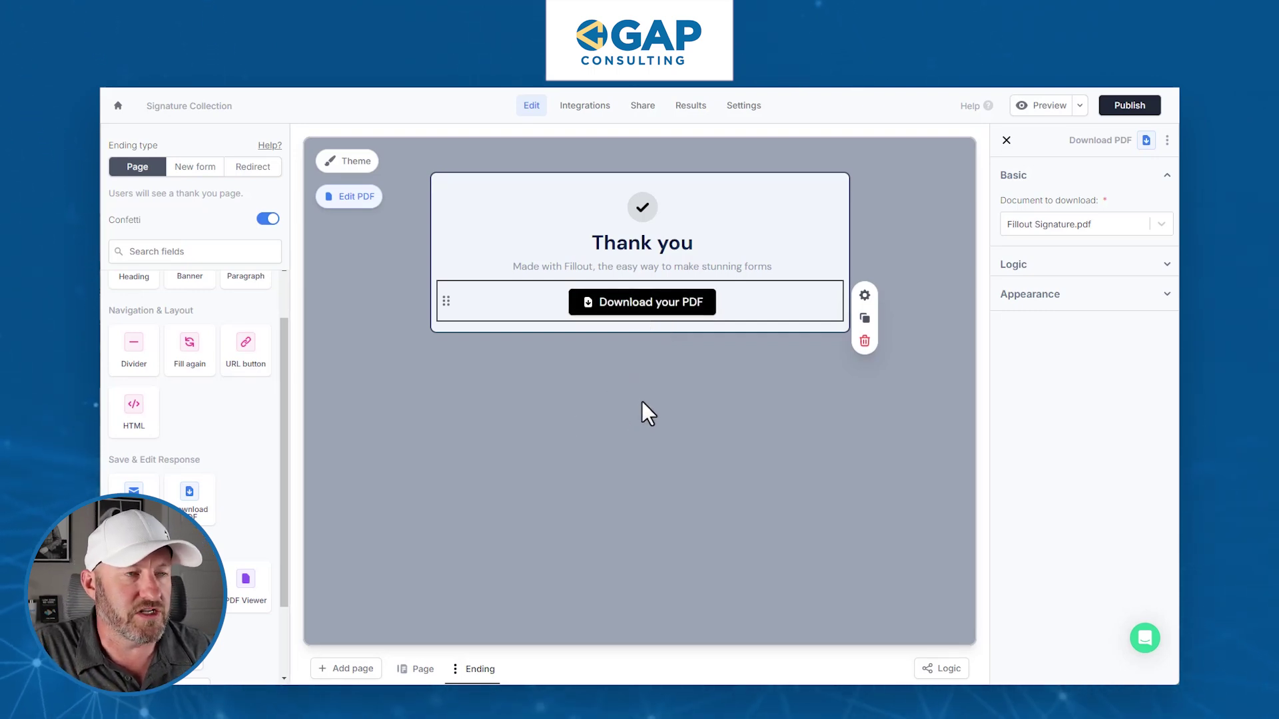
- Publish the latest form changes and start filling in the live form
{"action": "left_click", "coordinate": [1136, 107]}
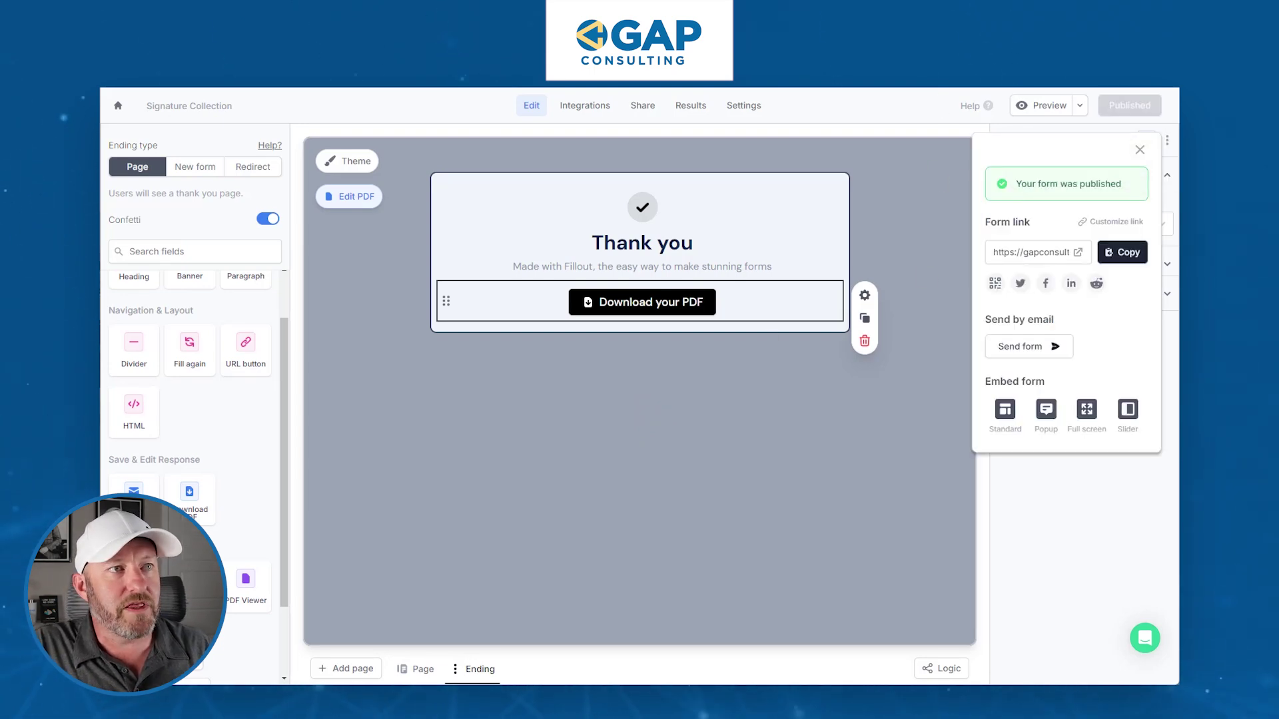
{"action": "left_click", "coordinate": [1077, 253]}
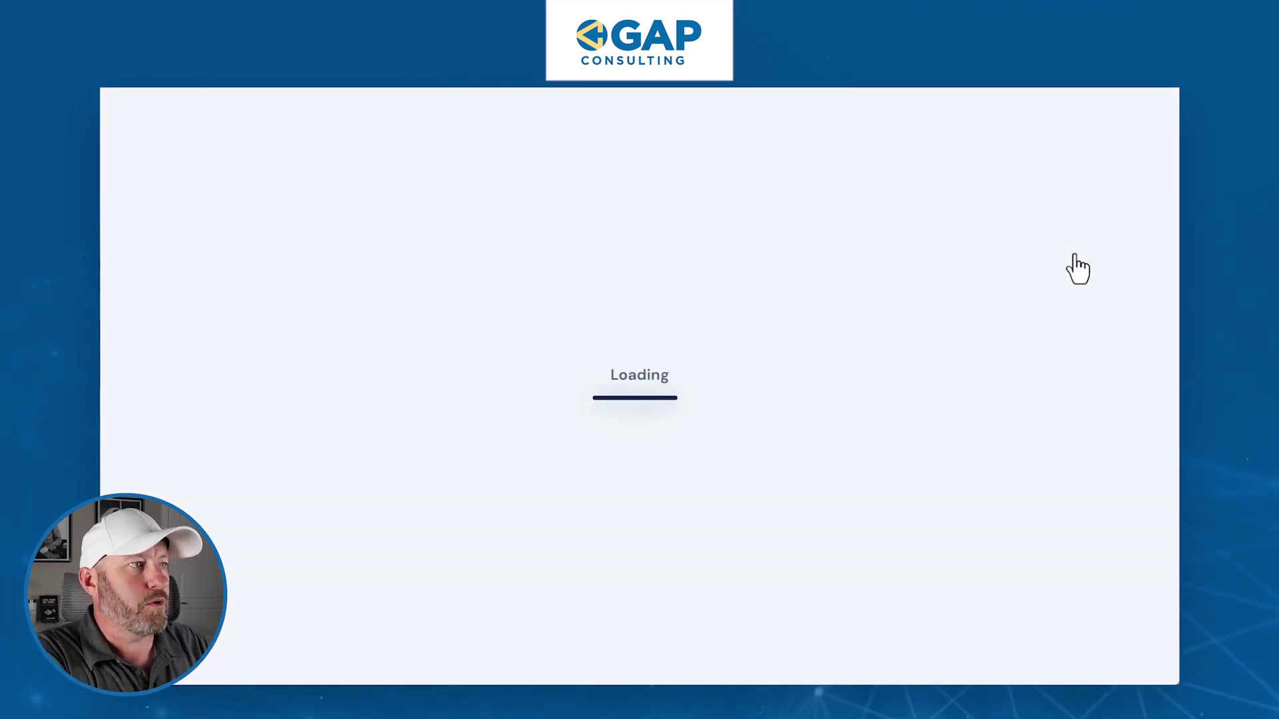
{"action": "type", "text": "Gareth"}
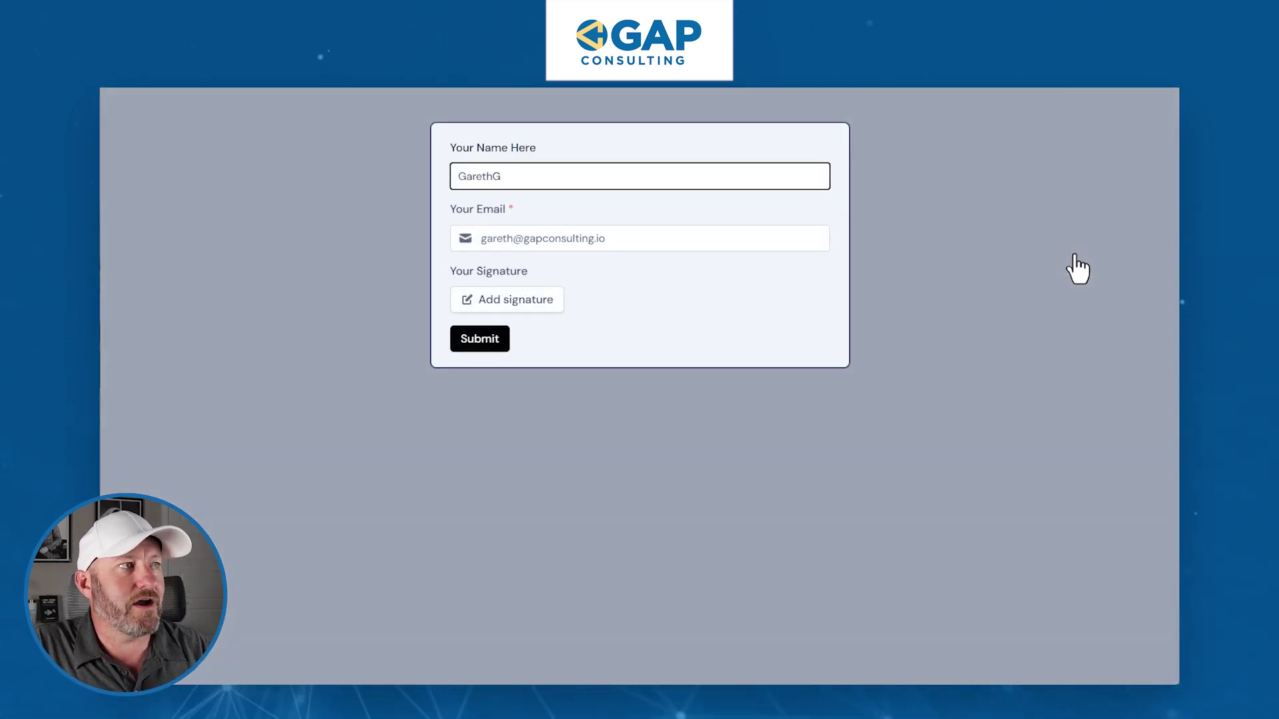
- Sign and submit the test response, then download its generated Fillout Signature.pdf
{"action": "left_click", "coordinate": [531, 313]}
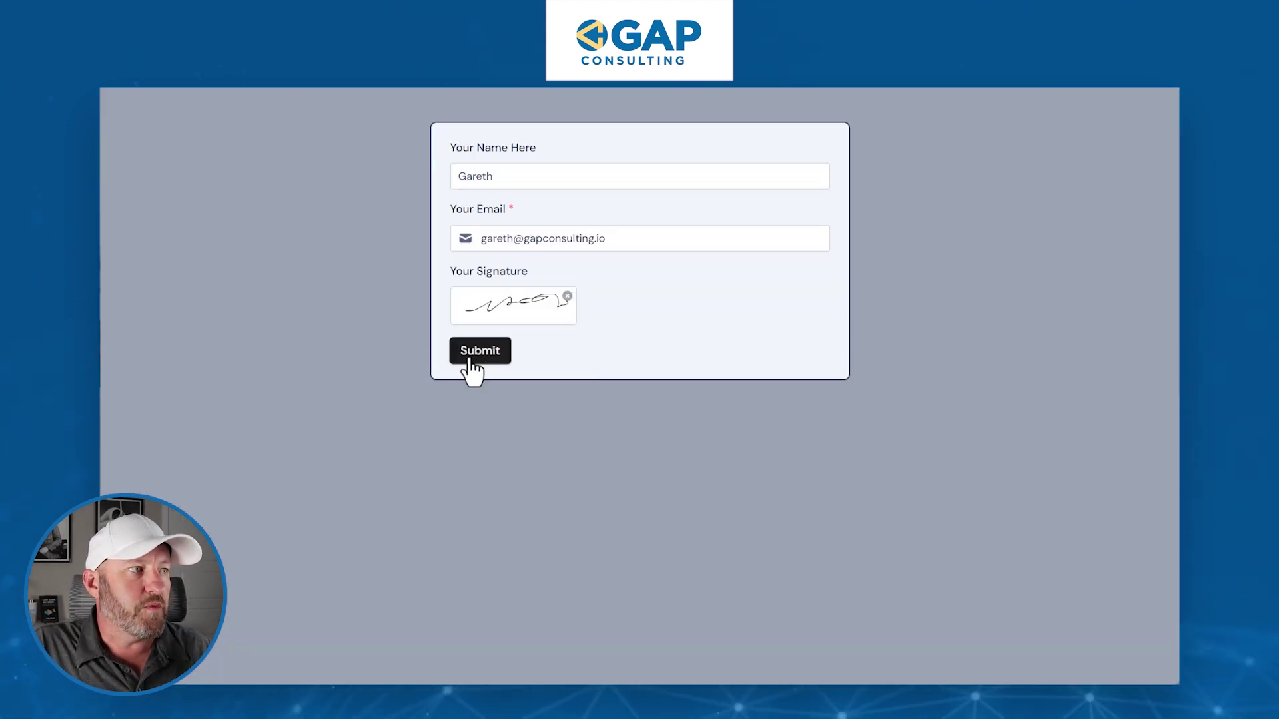
{"action": "left_click", "coordinate": [472, 349]}
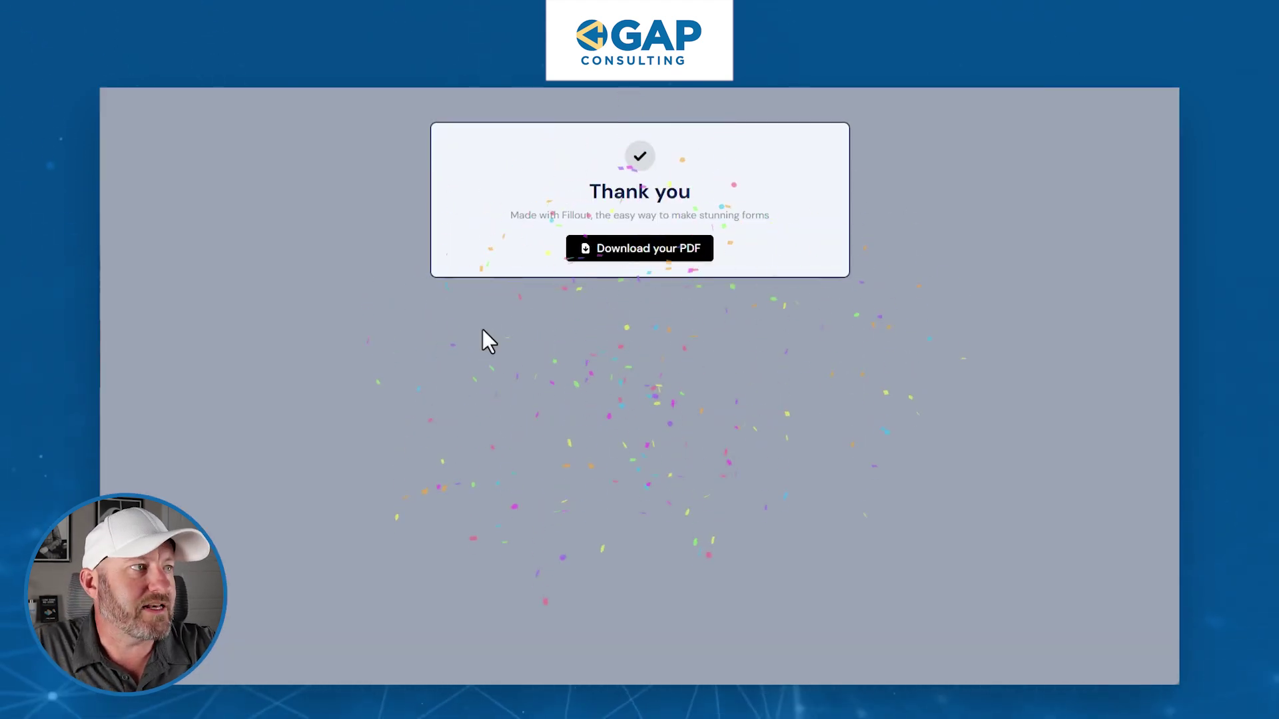
{"action": "left_click", "coordinate": [642, 267]}
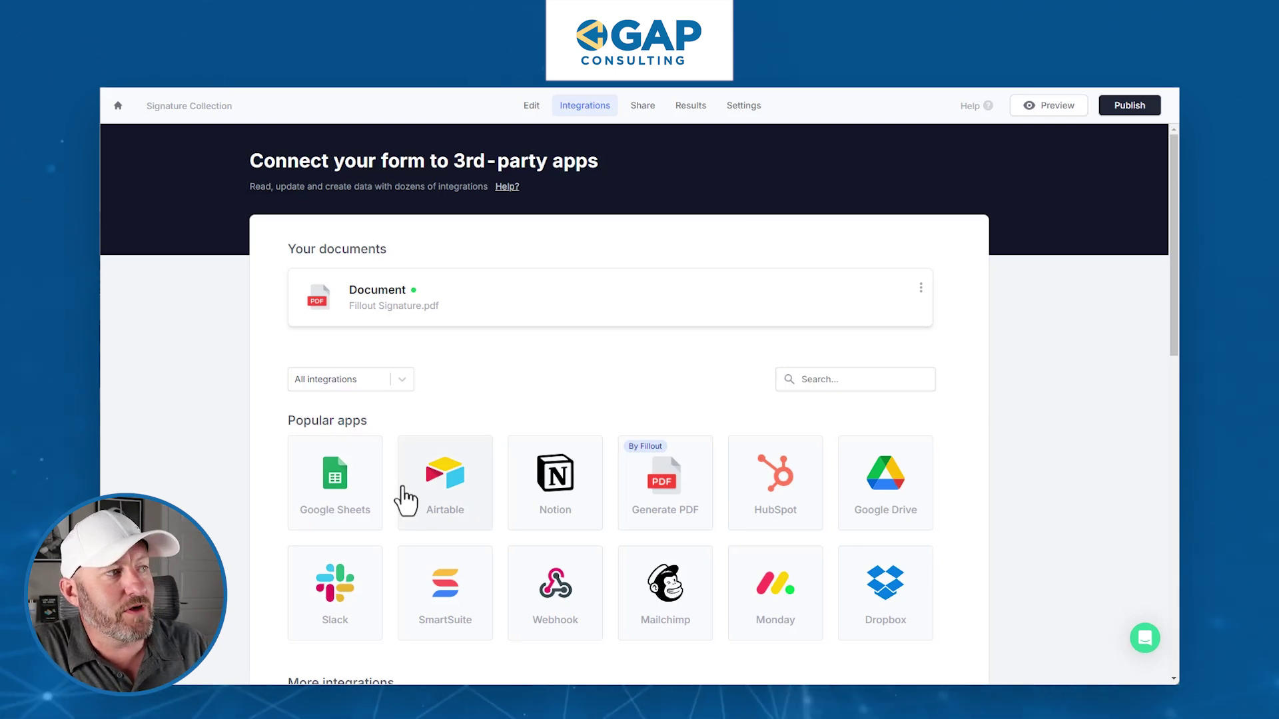
- Connect the form to Airtable using base Fillout Signatures and table Signatures
{"action": "left_click", "coordinate": [443, 484]}
{"action": "left_click", "coordinate": [485, 387]}
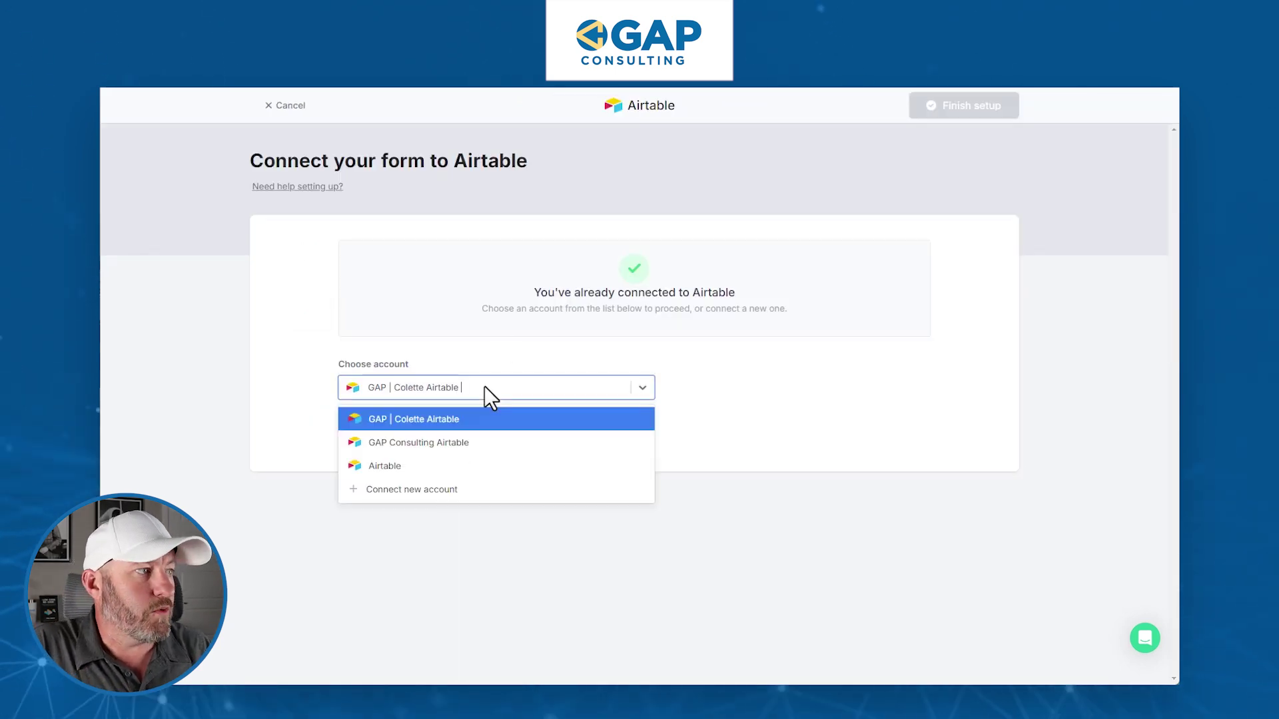
{"action": "left_click", "coordinate": [508, 467]}
{"action": "left_click", "coordinate": [354, 434]}
{"action": "left_click", "coordinate": [592, 300]}
{"action": "left_click", "coordinate": [564, 333]}
{"action": "left_click", "coordinate": [527, 360]}
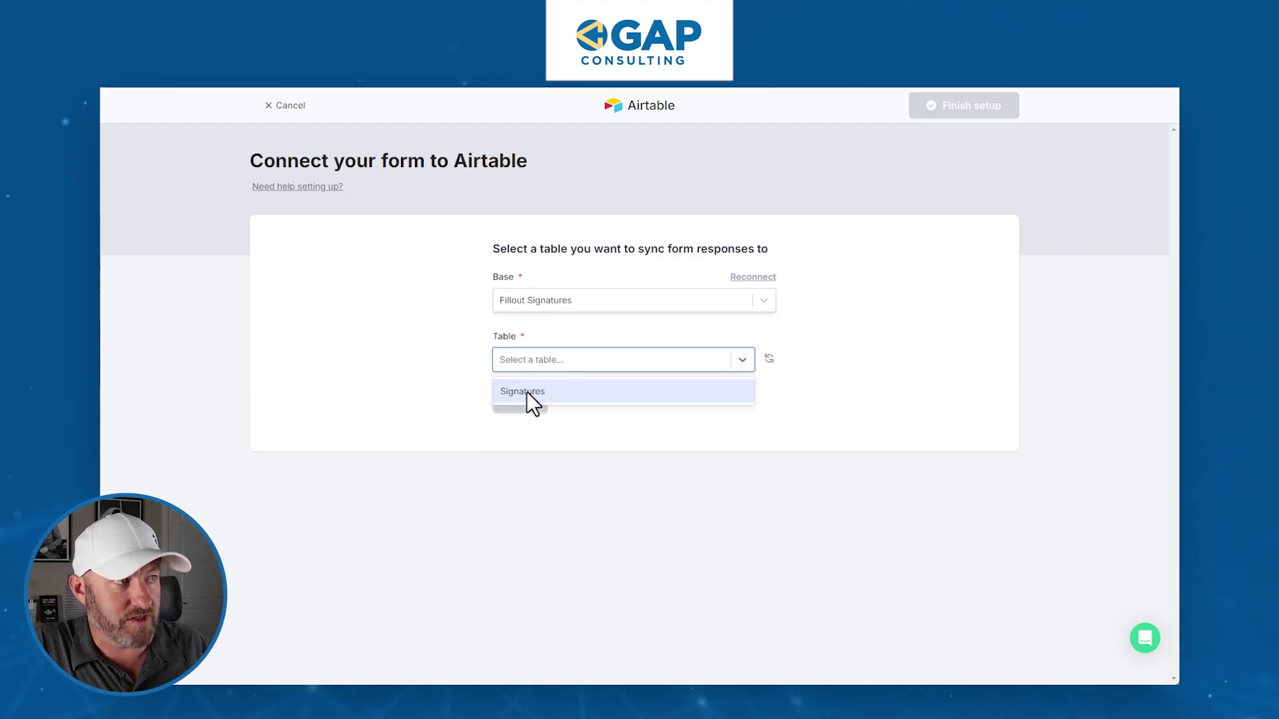
{"action": "left_click", "coordinate": [527, 392]}
{"action": "left_click", "coordinate": [516, 401]}
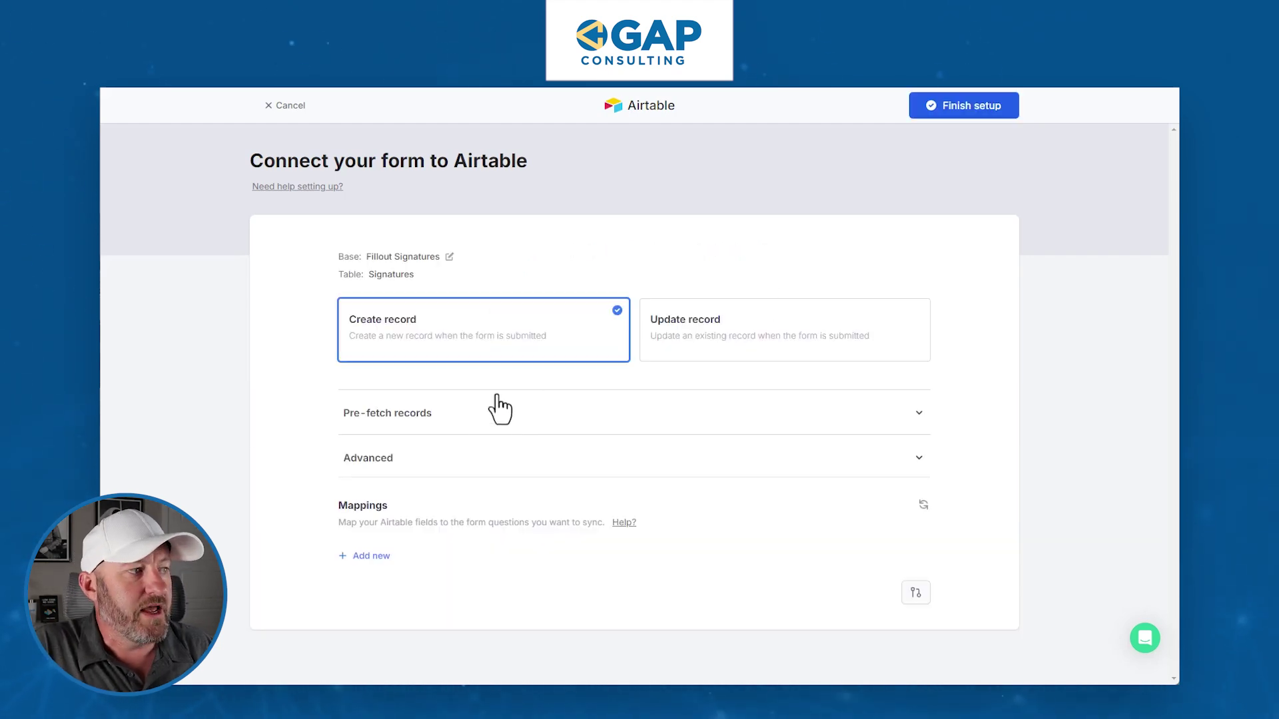
- Map Fillout Signature.pdf to the Airtable PDF field, finish setup, and publish the form
{"action": "left_click", "coordinate": [371, 555]}
{"action": "left_click", "coordinate": [370, 554]}
{"action": "left_click", "coordinate": [376, 584]}
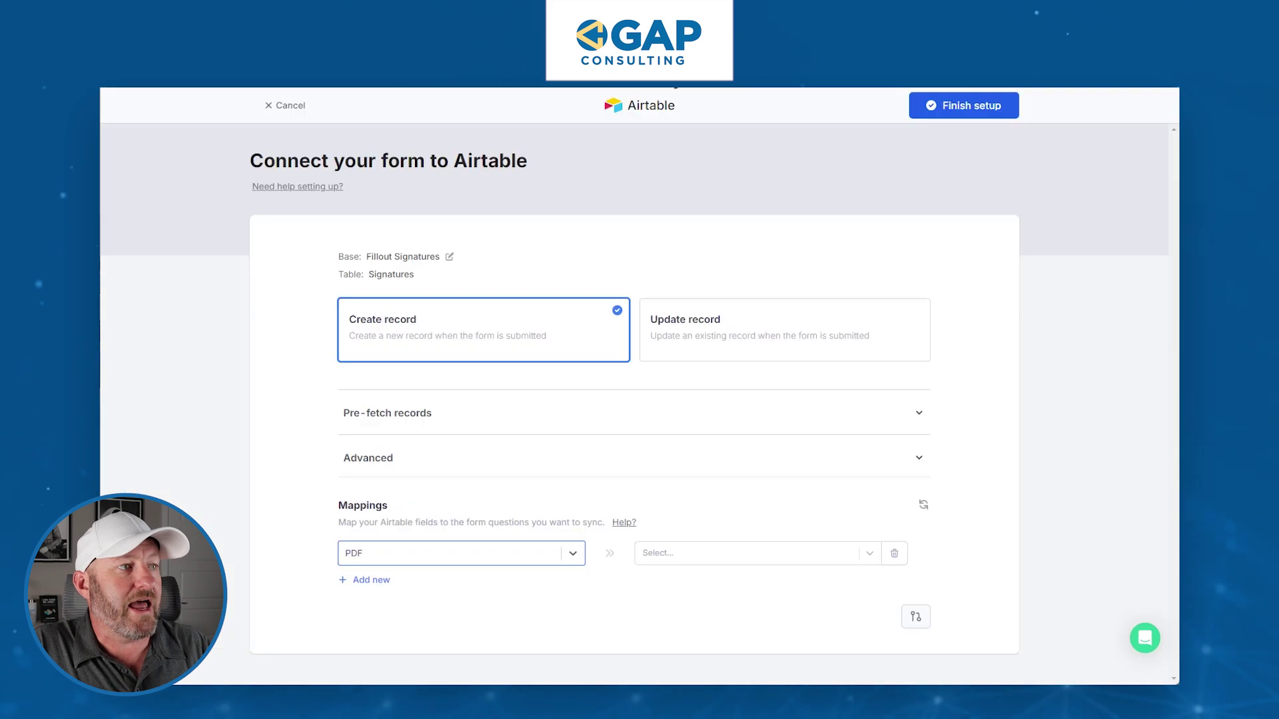
{"action": "left_click", "coordinate": [706, 548]}
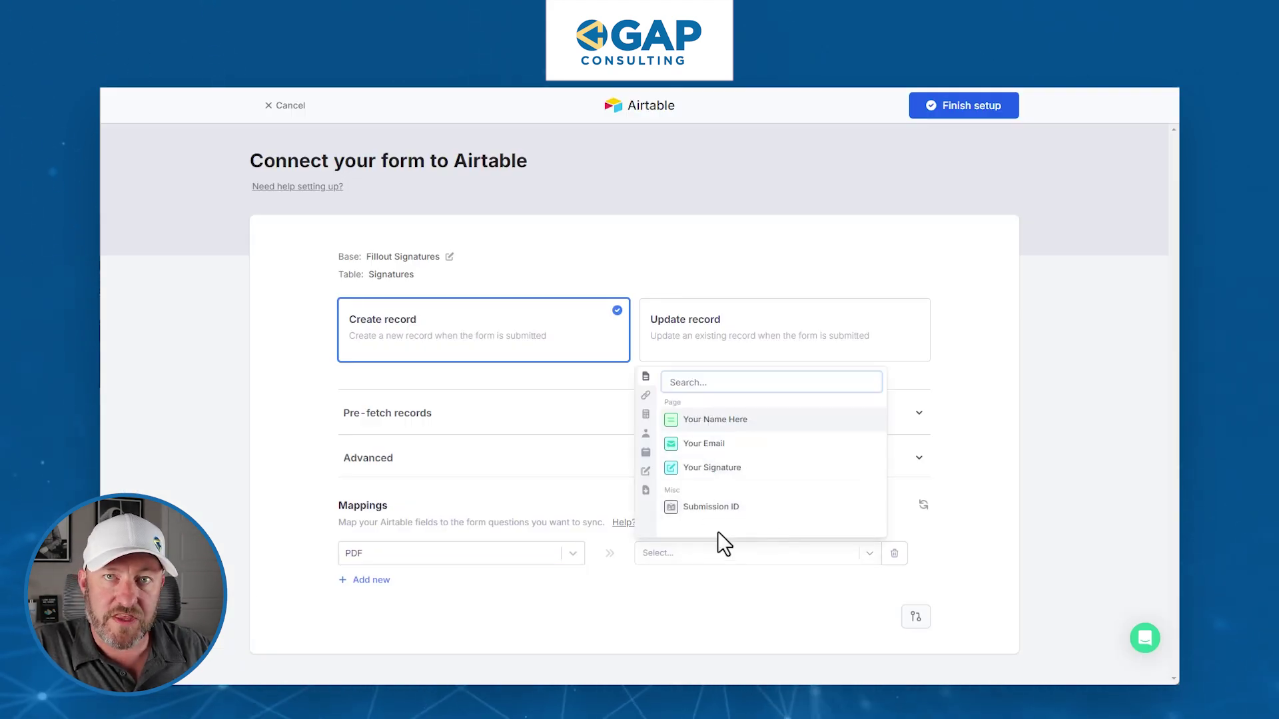
{"action": "left_click", "coordinate": [646, 491]}
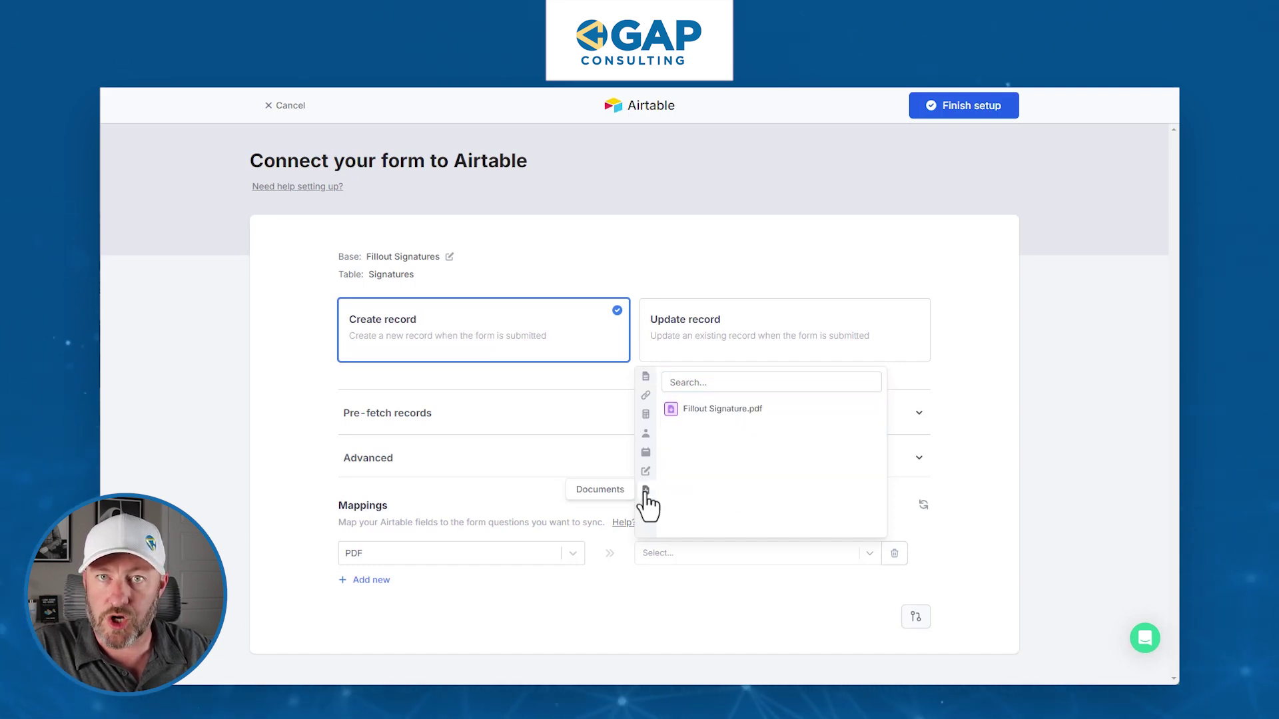
{"action": "left_click", "coordinate": [716, 410]}
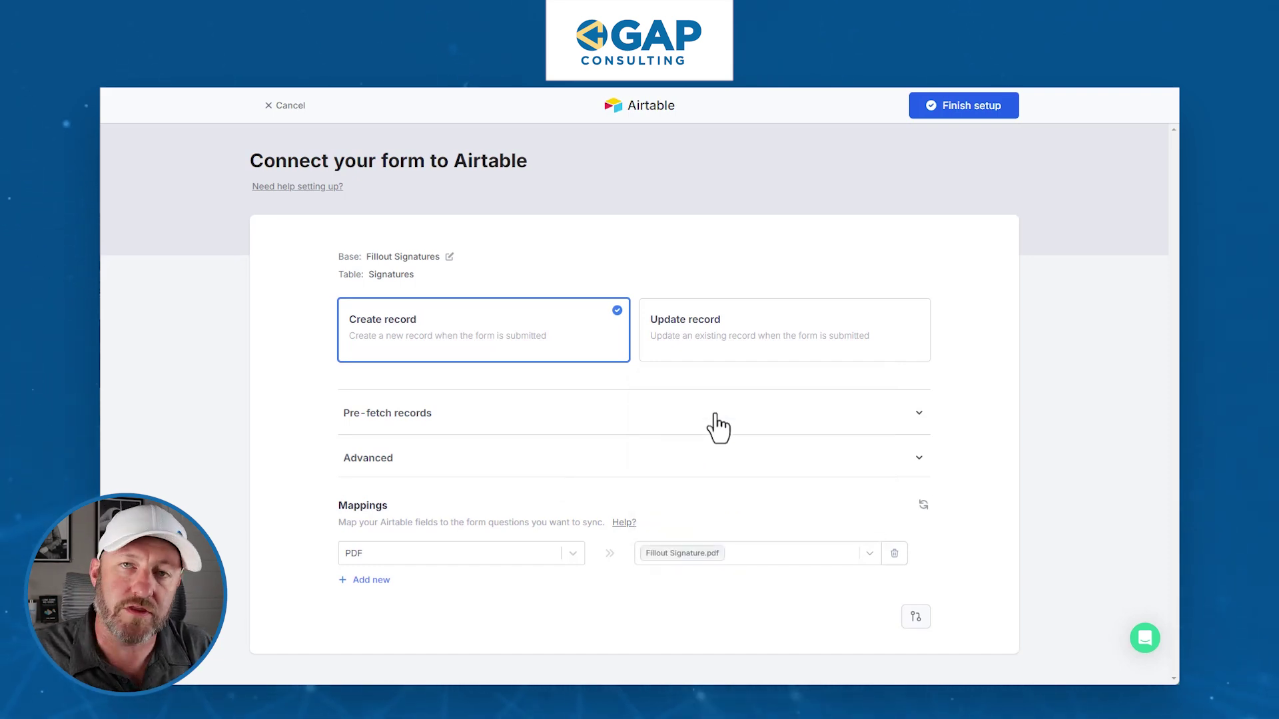
{"action": "left_click", "coordinate": [973, 107]}
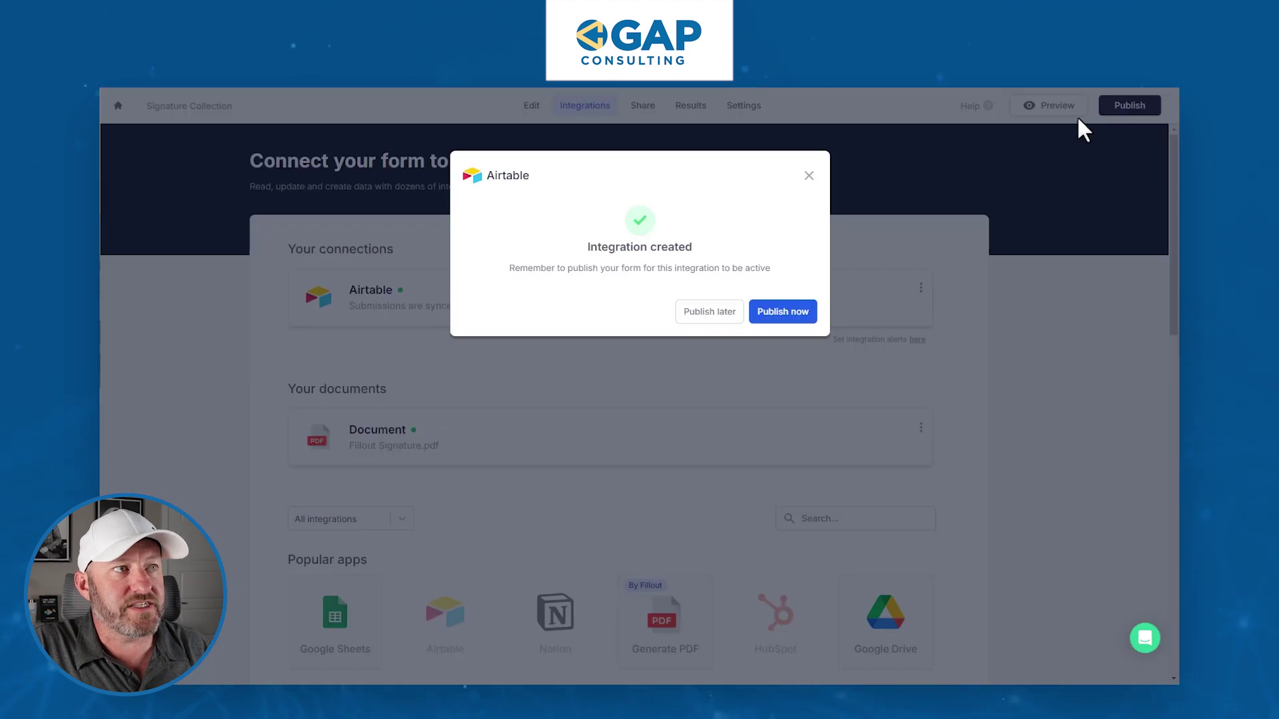
{"action": "left_click", "coordinate": [760, 318]}
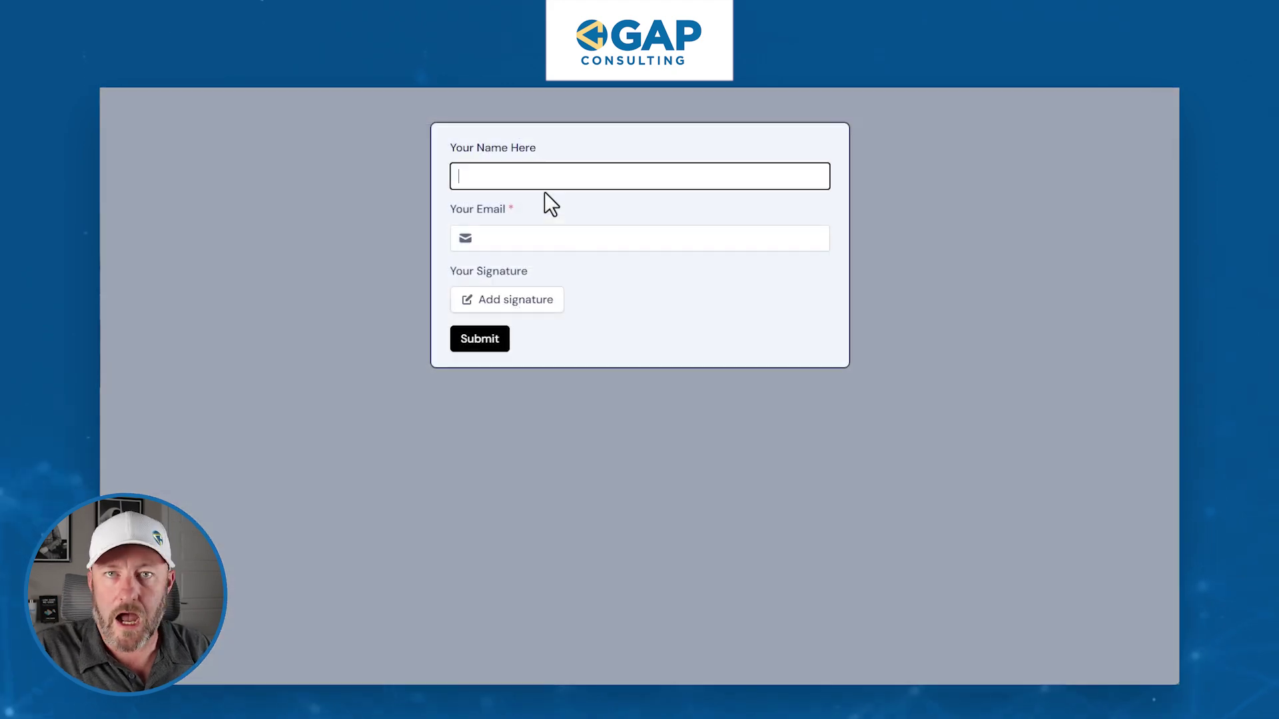
- Enter the tester's name and e-mail, draw a signature, and submit the live form
{"action": "type", "text": "Gareth"}
{"action": "key", "text": "Tab"}
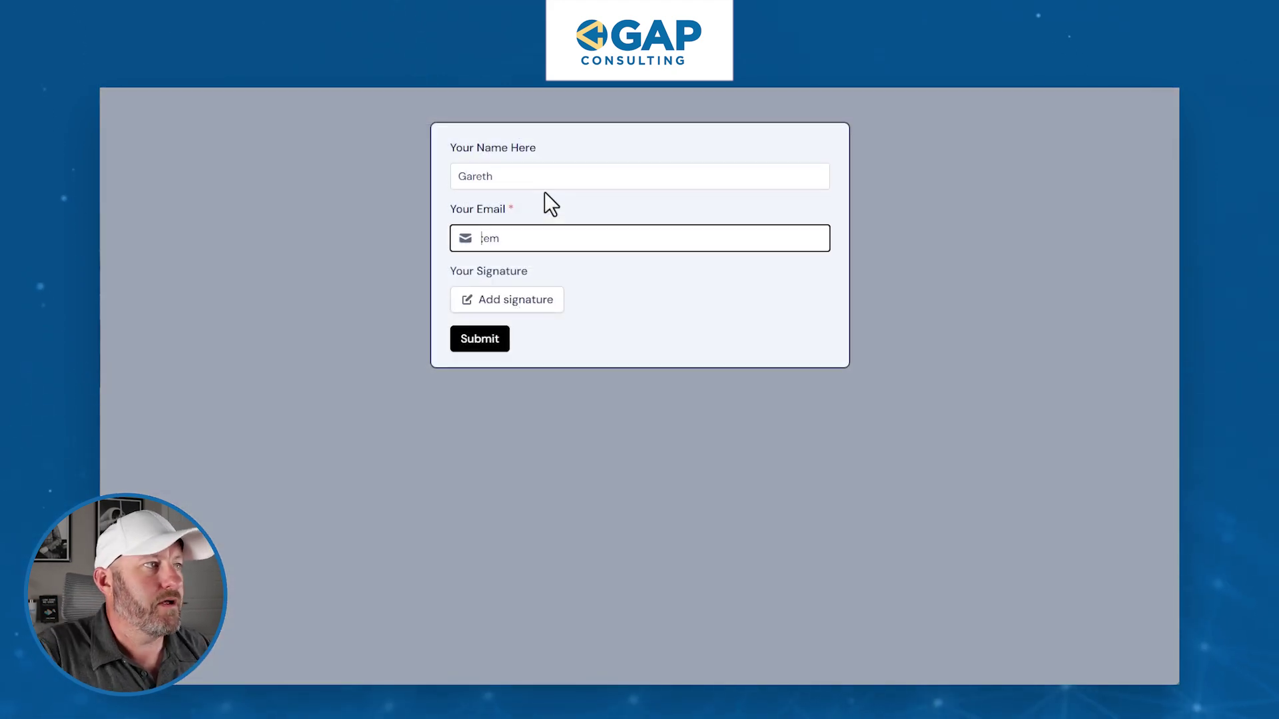
{"action": "left_click", "coordinate": [526, 298]}
{"action": "mouse_move", "coordinate": [542, 260]}
{"action": "left_mouse_down"}
{"action": "mouse_move", "coordinate": [617, 230]}
{"action": "mouse_move", "coordinate": [841, 232]}
{"action": "left_mouse_up"}
{"action": "left_click", "coordinate": [828, 313]}
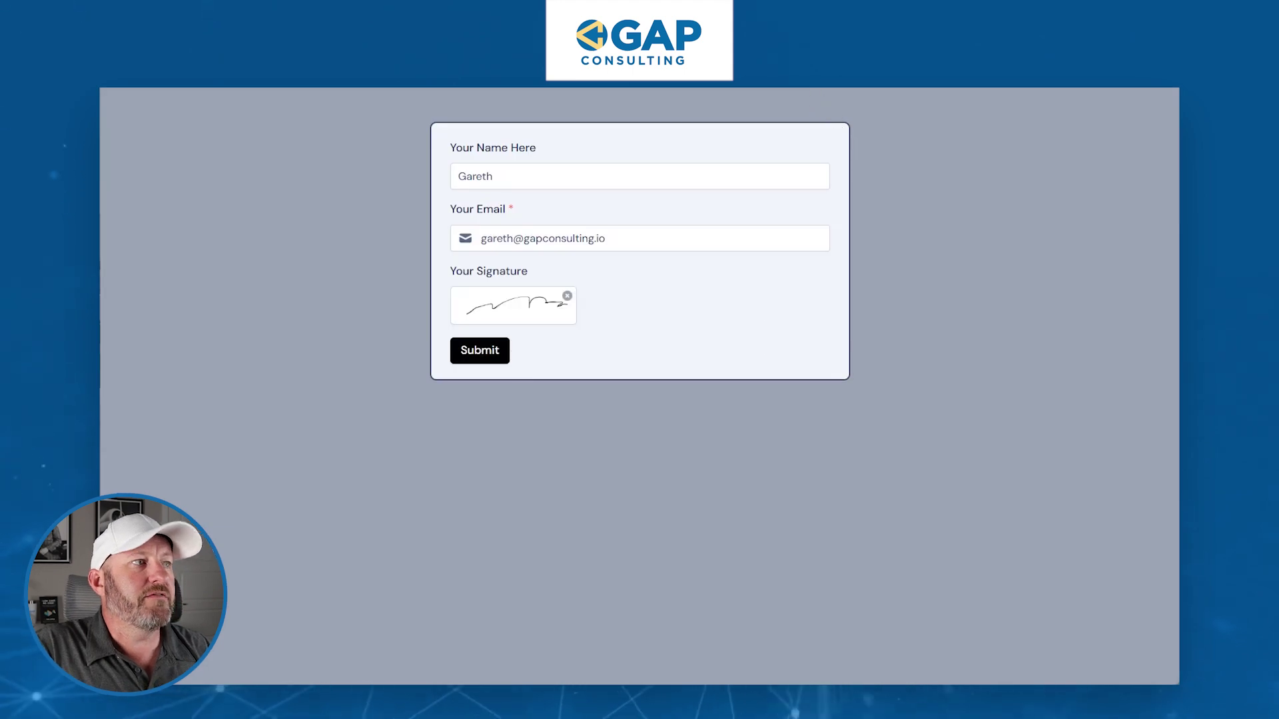
{"action": "left_click", "coordinate": [479, 349]}
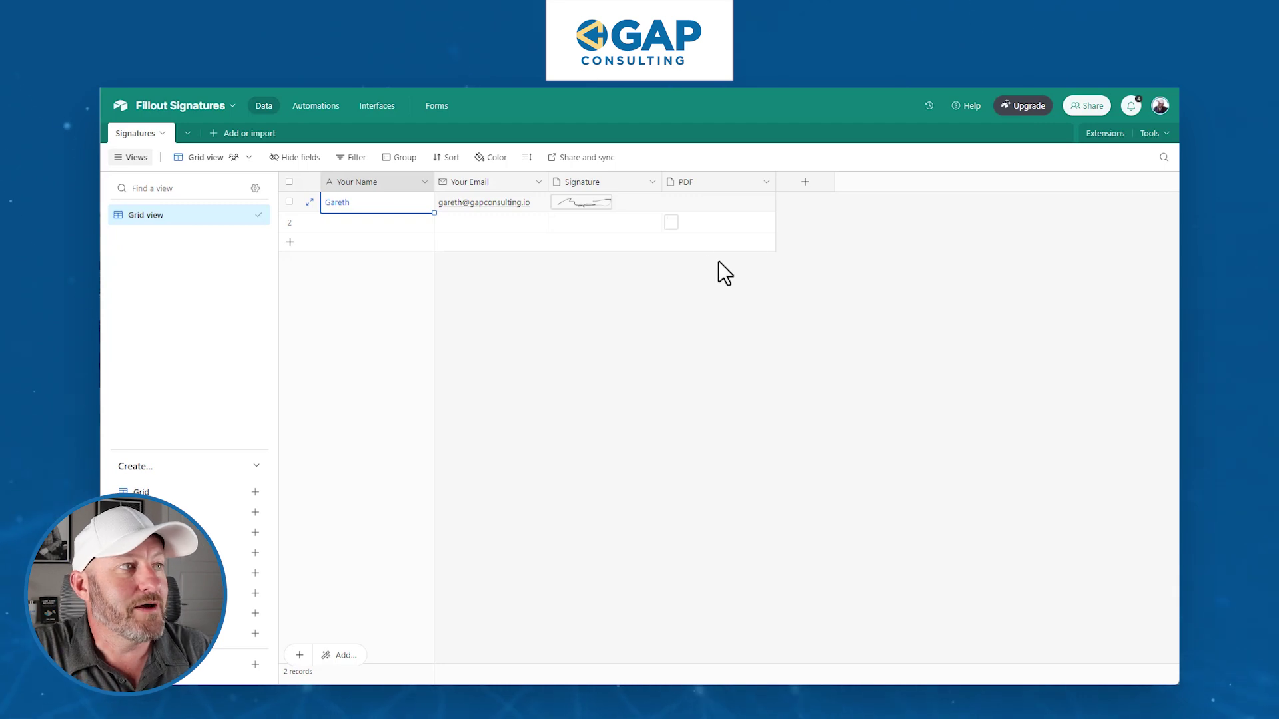
- Preview the PDF attachment in the new record's PDF cell of the Signatures table
{"action": "left_click", "coordinate": [701, 220]}
{"action": "left_click", "coordinate": [672, 224]}
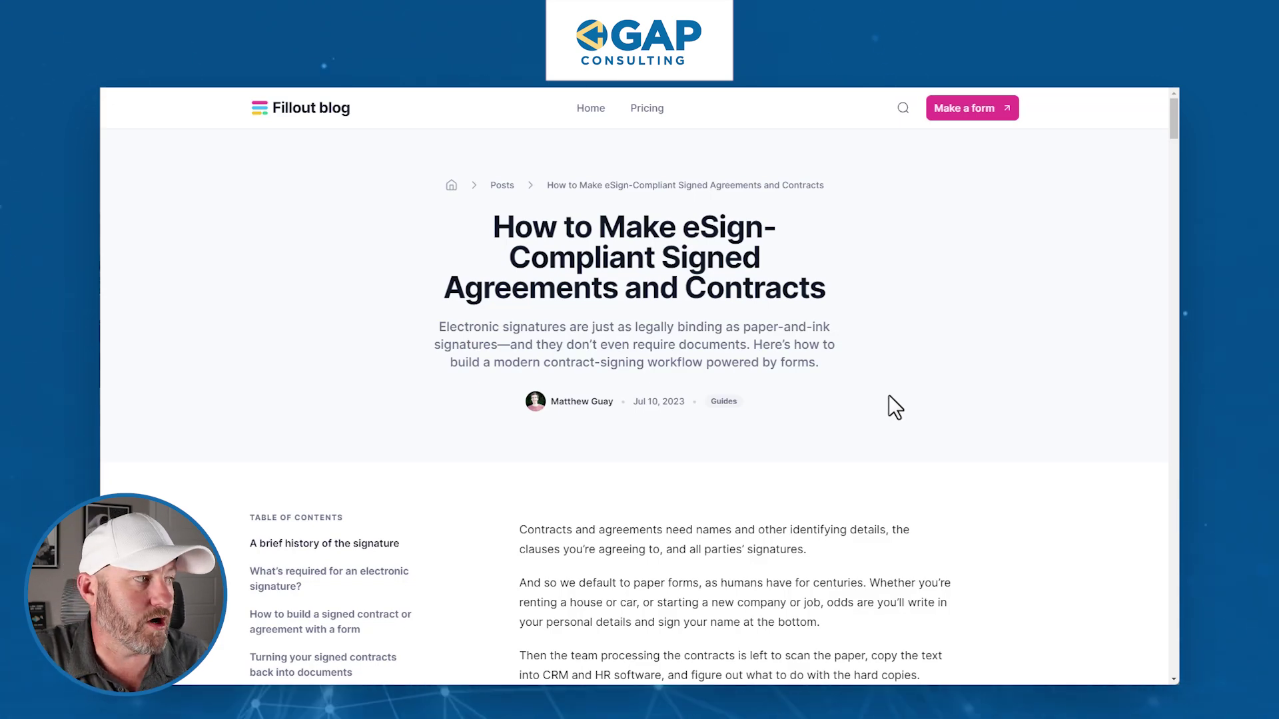
- Scroll the eSign article down to 'Turning your signed contracts back into documents'
{"action": "scroll", "coordinate": [889, 400], "scroll_direction": "down", "scroll_amount": 6}
{"action": "scroll", "coordinate": [976, 377], "scroll_direction": "down", "scroll_amount": 10}
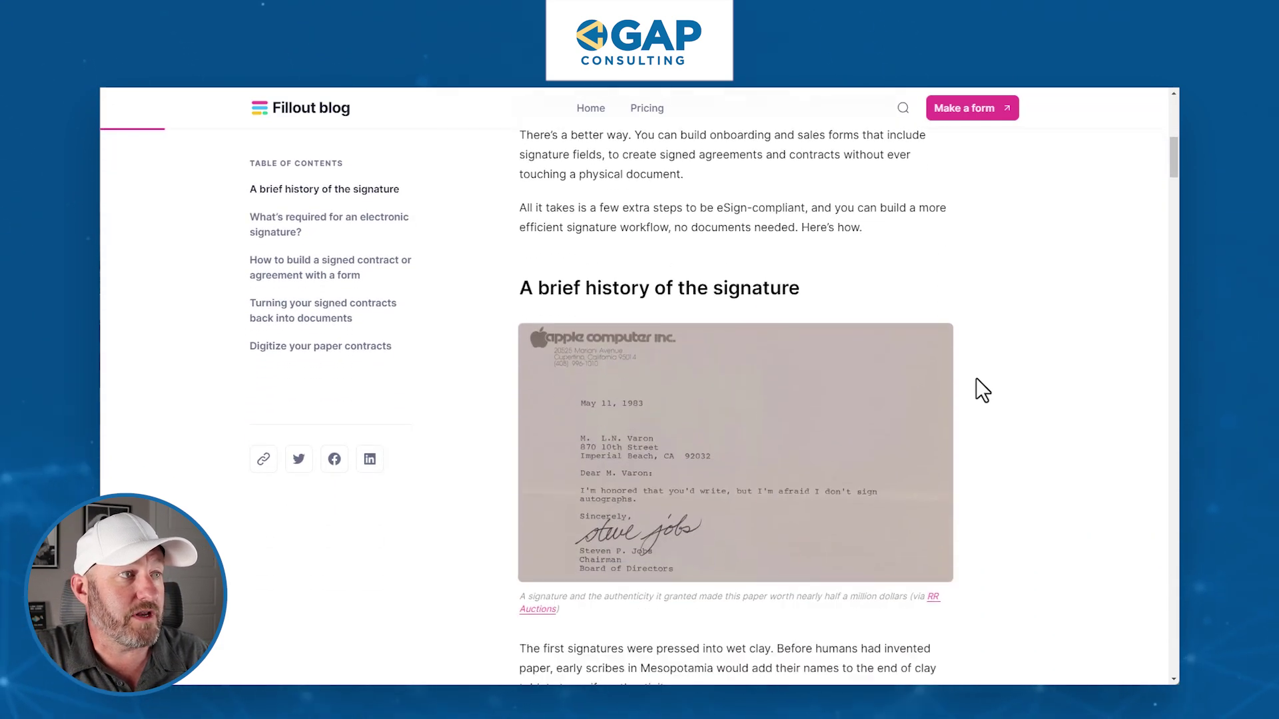
{"action": "scroll", "coordinate": [995, 370], "scroll_direction": "down", "scroll_amount": 3}
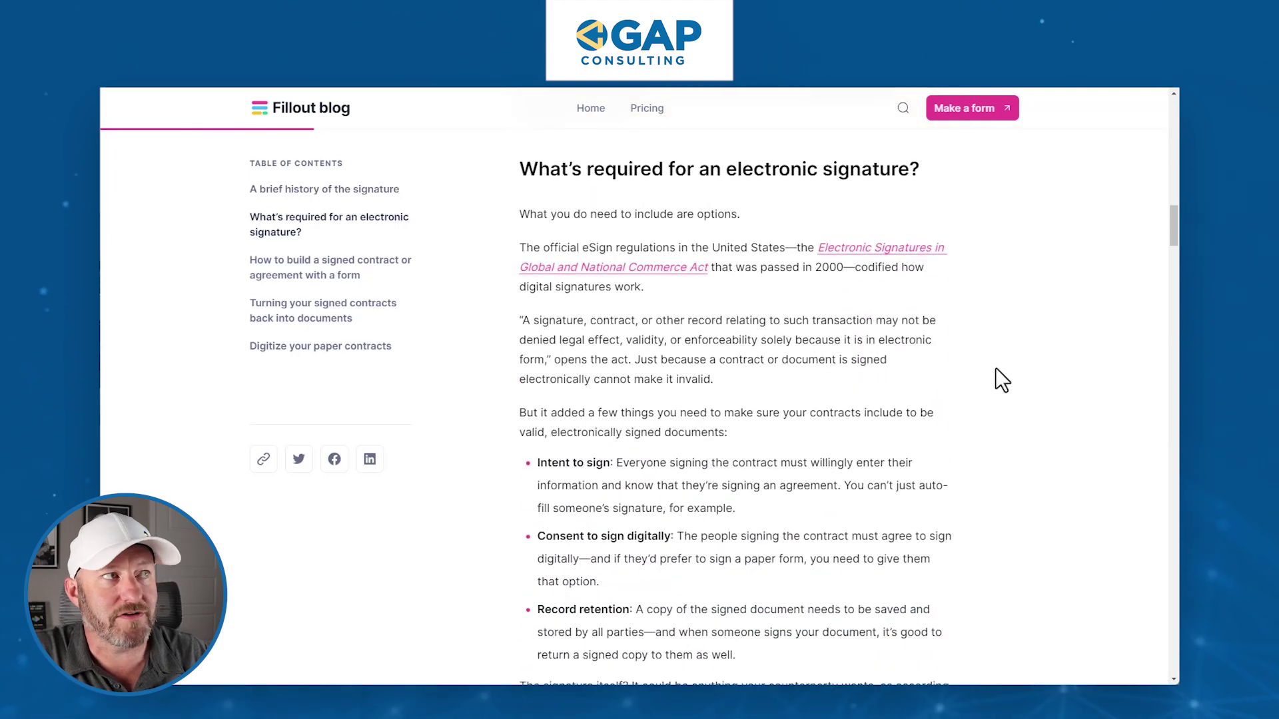
{"action": "scroll", "coordinate": [995, 369], "scroll_direction": "down", "scroll_amount": 2}
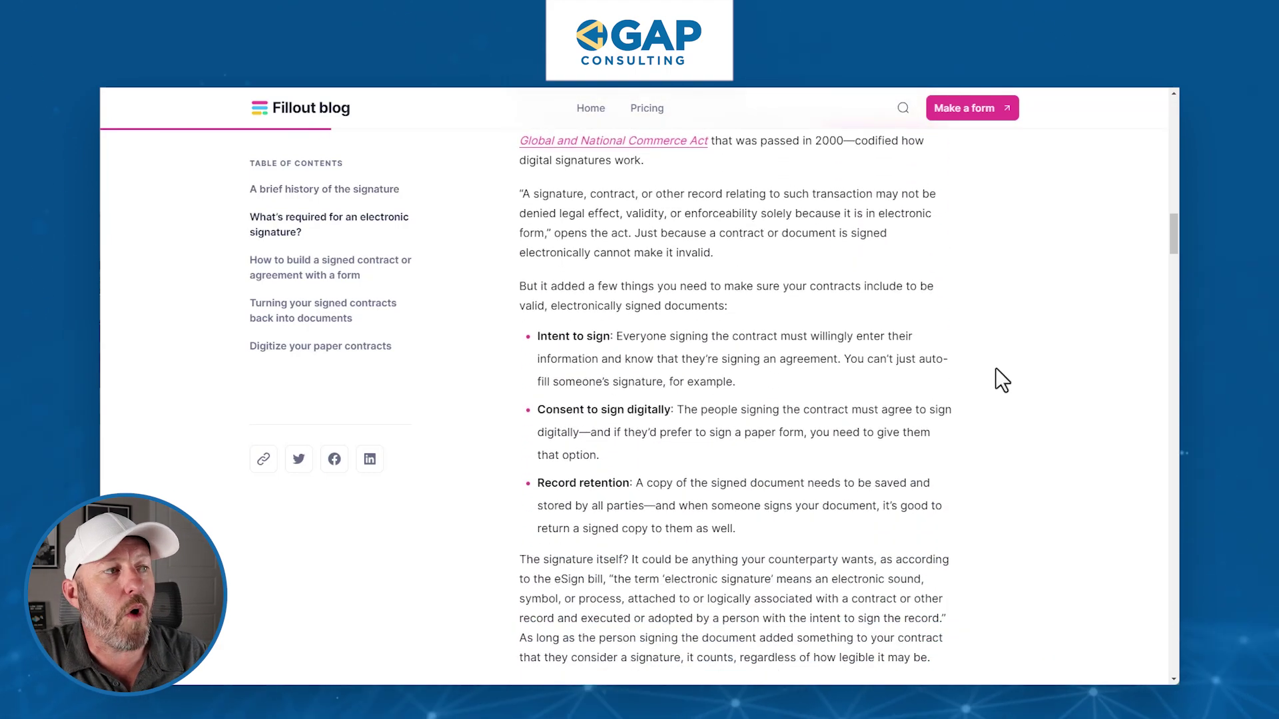
{"action": "scroll", "coordinate": [996, 368], "scroll_direction": "down", "scroll_amount": 8}
{"action": "scroll", "coordinate": [996, 368], "scroll_direction": "down", "scroll_amount": 7}
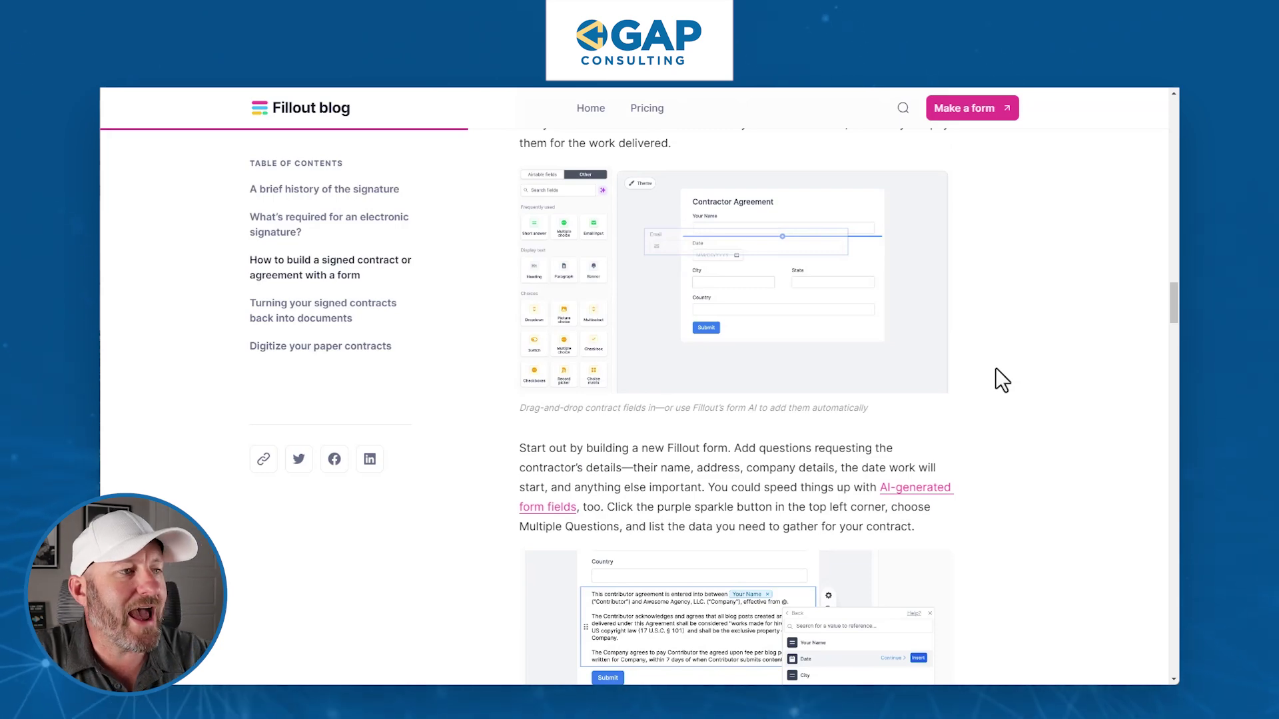
{"action": "scroll", "coordinate": [996, 367], "scroll_direction": "down", "scroll_amount": 6}
{"action": "scroll", "coordinate": [996, 368], "scroll_direction": "down", "scroll_amount": 4}
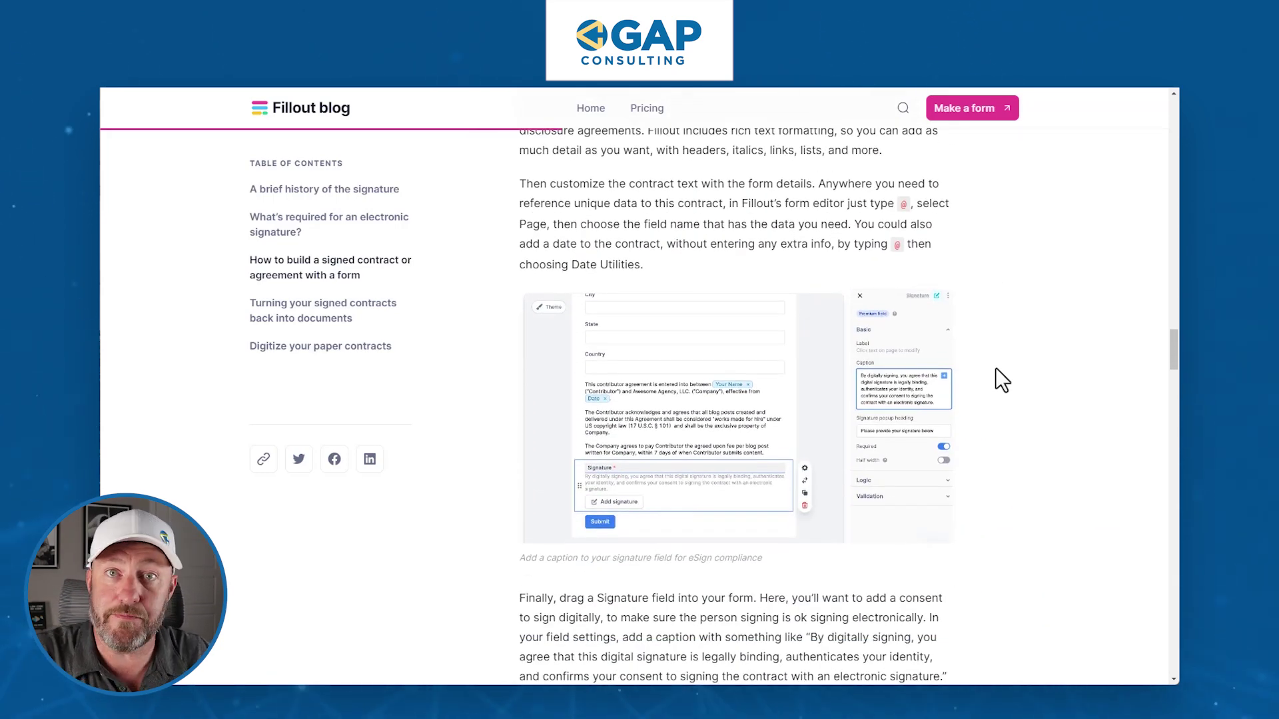
{"action": "scroll", "coordinate": [996, 368], "scroll_direction": "down", "scroll_amount": 6}
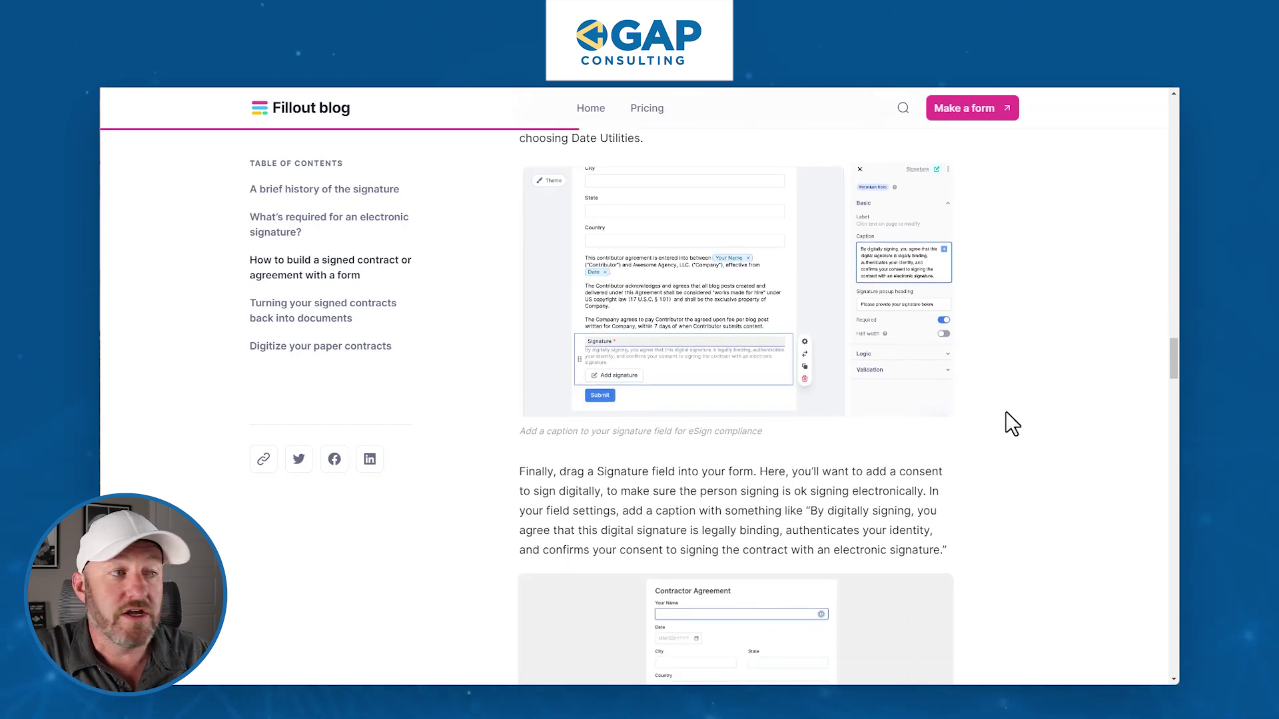
{"action": "scroll", "coordinate": [1010, 418], "scroll_direction": "down", "scroll_amount": 4}
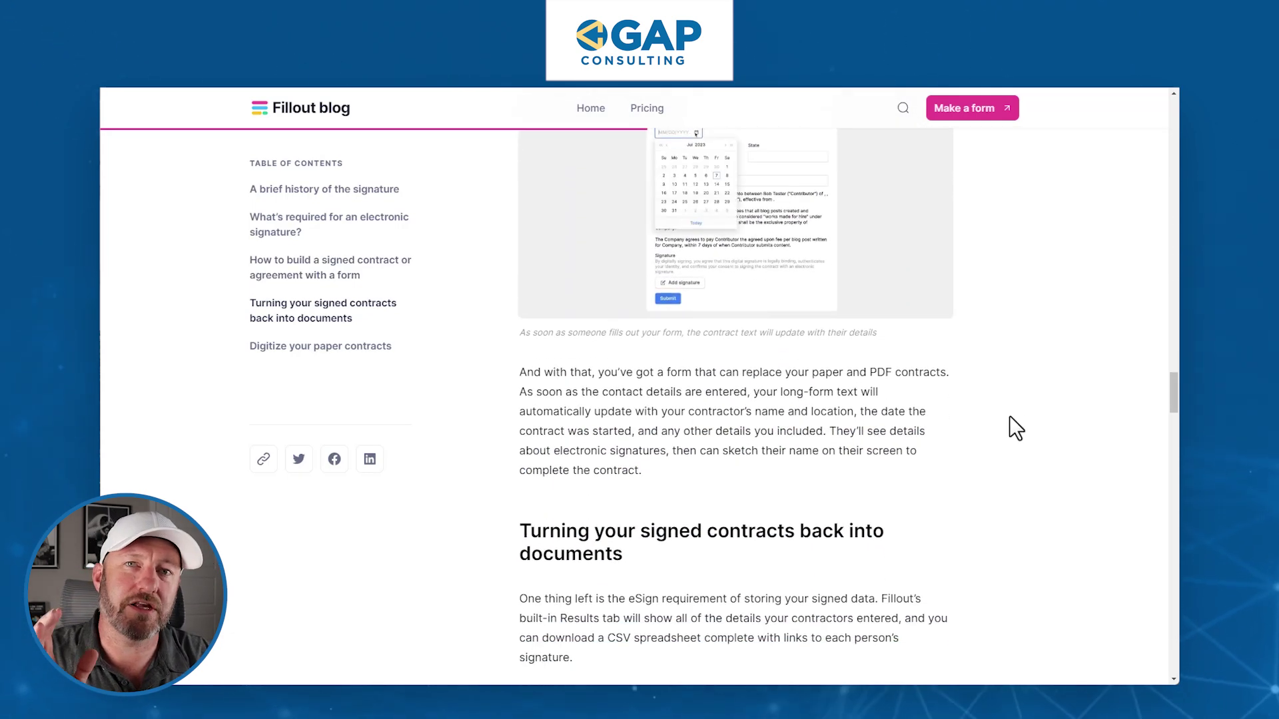